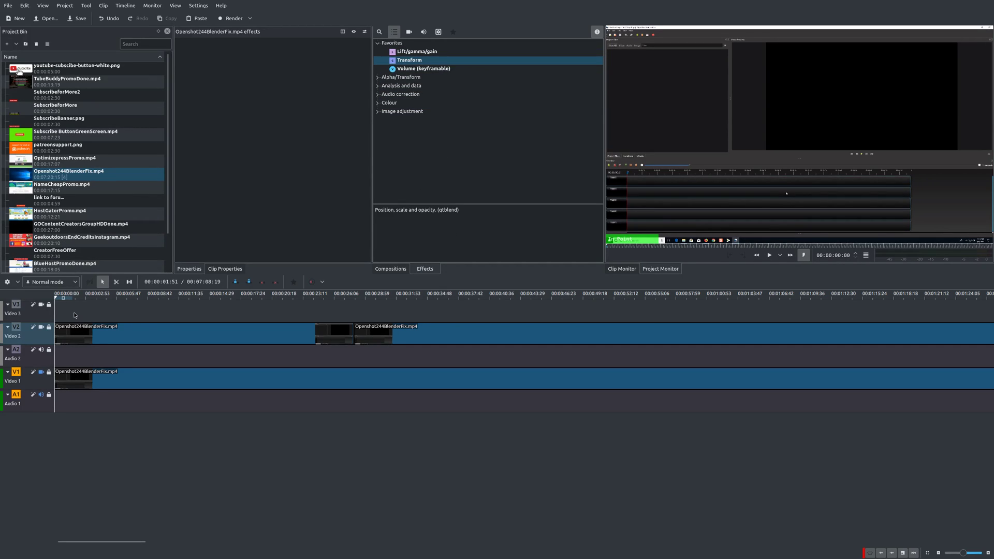
pyautogui.press('space')
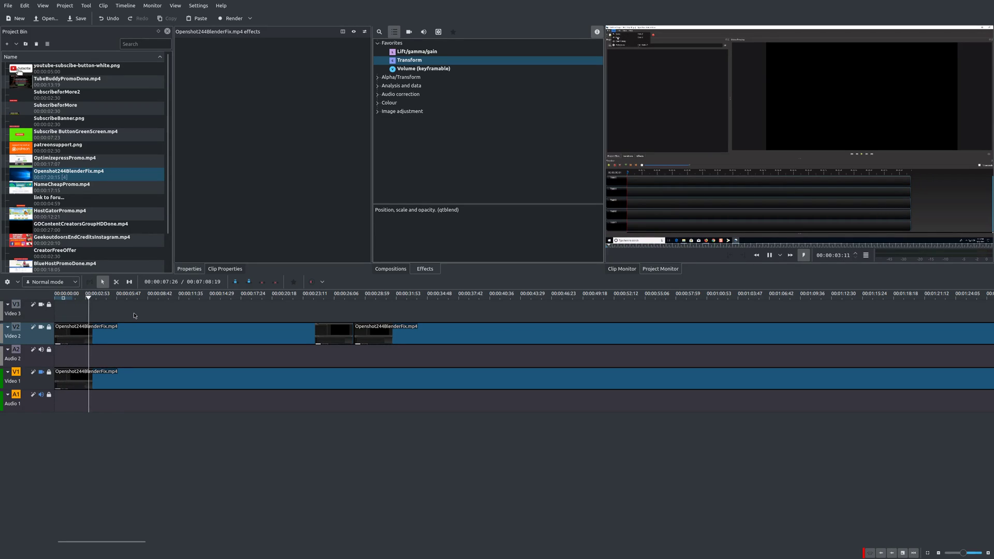
pyautogui.click(753, 127)
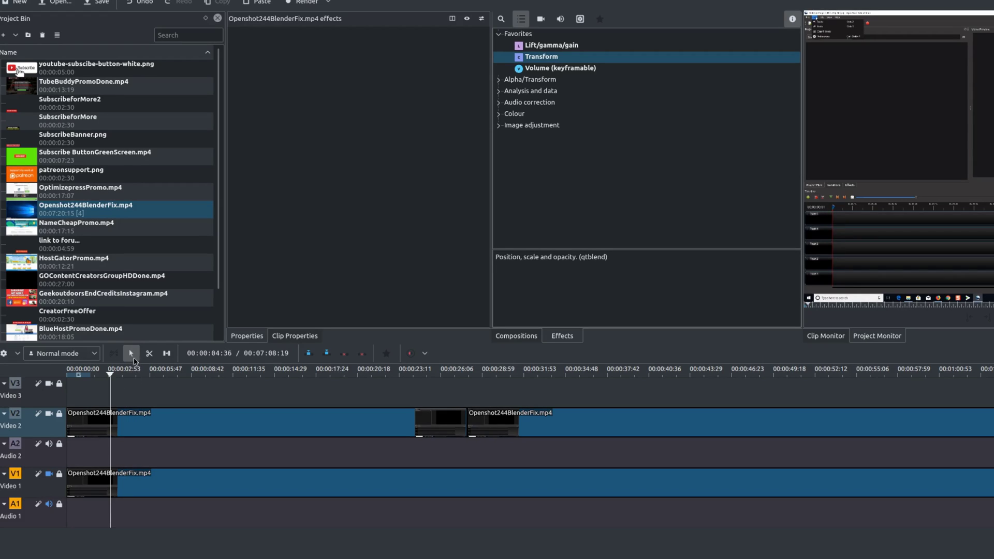
# Cut the Video 2 clip with the Razor tool at the playhead, about 3 seconds in.
pyautogui.click(149, 354)
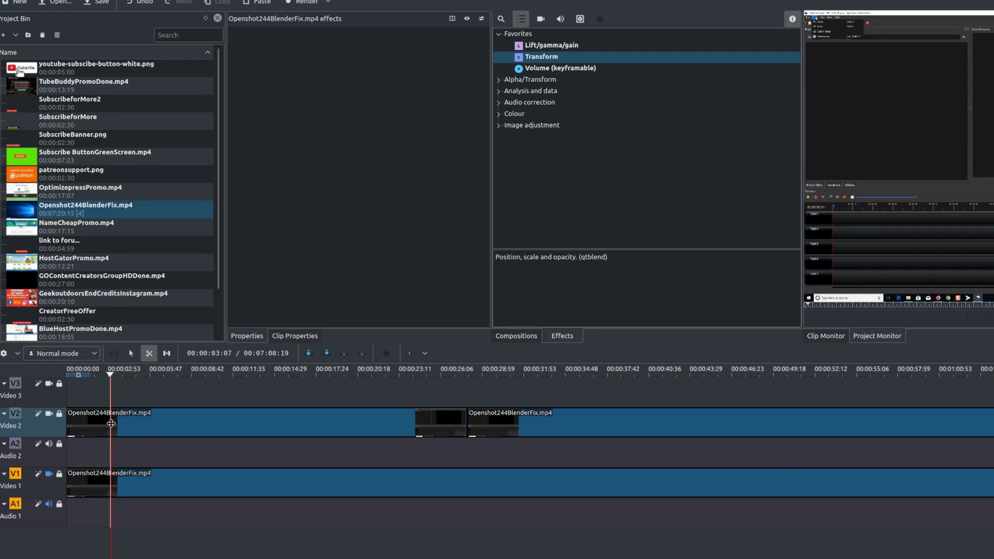
pyautogui.click(111, 422)
pyautogui.click(131, 353)
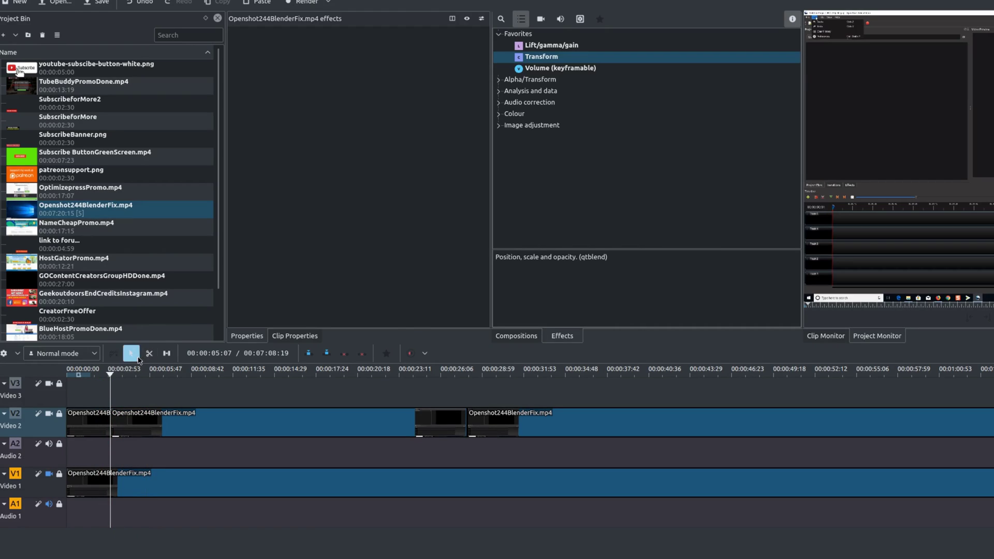
pyautogui.click(104, 419)
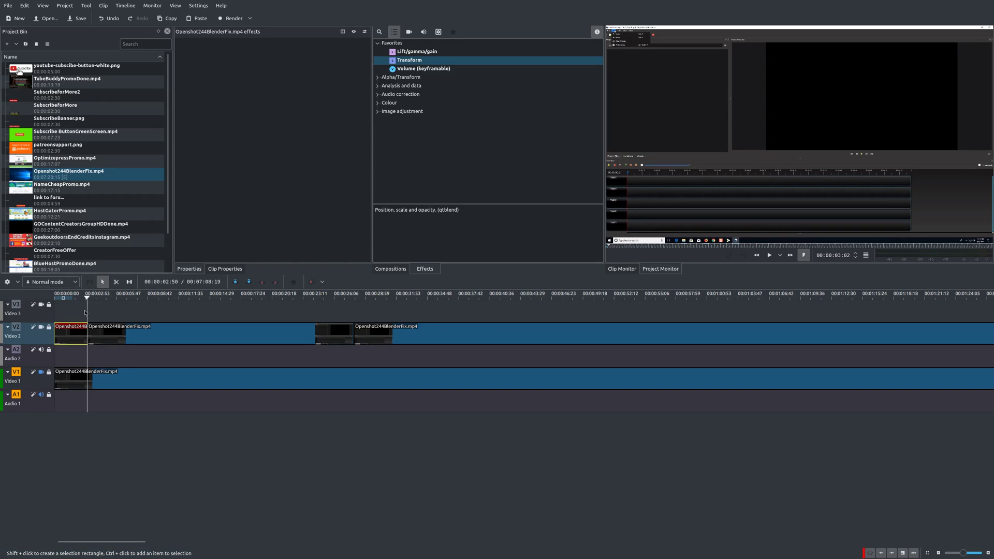
# Preview playback to about 00:00:04:19 and select the newly split-off Video 2 clip.
pyautogui.click(86, 312)
pyautogui.press('space')
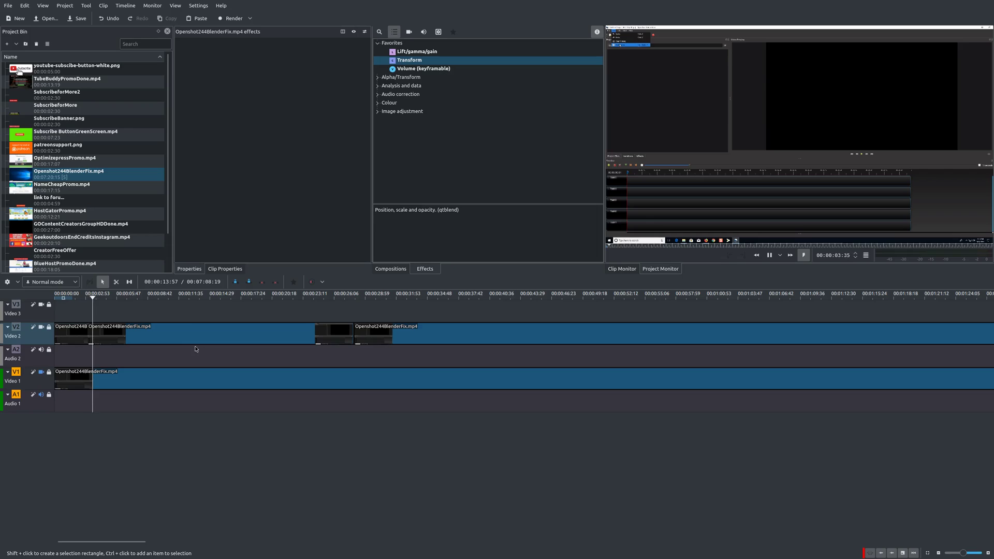
pyautogui.press('space')
pyautogui.click(141, 334)
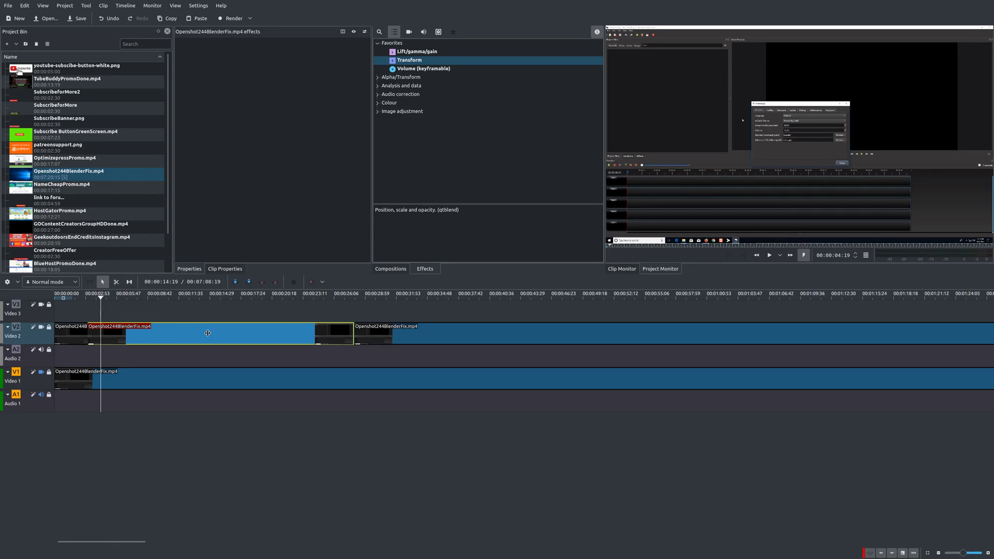
# Add Transform to the split-off clip and scale it to 202.46% (5183×2956 at X −1316, Y −840).
pyautogui.click(421, 60)
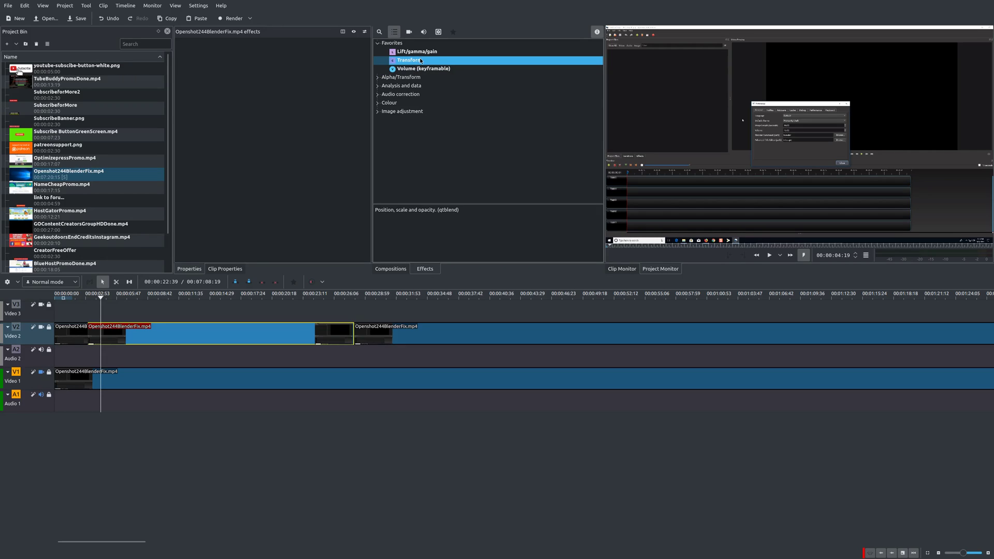
pyautogui.moveTo(421, 60); pyautogui.dragTo(147, 338)
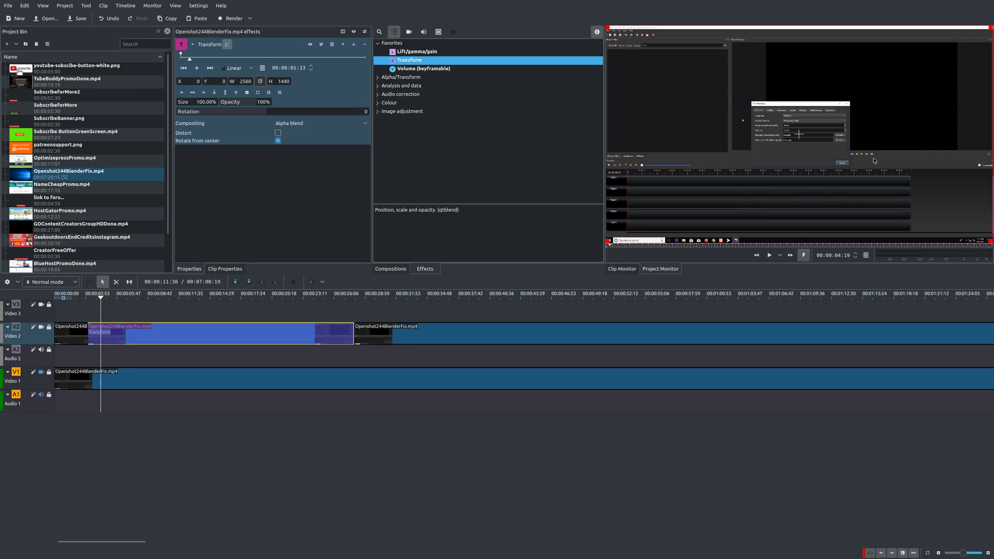
pyautogui.moveTo(984, 132)
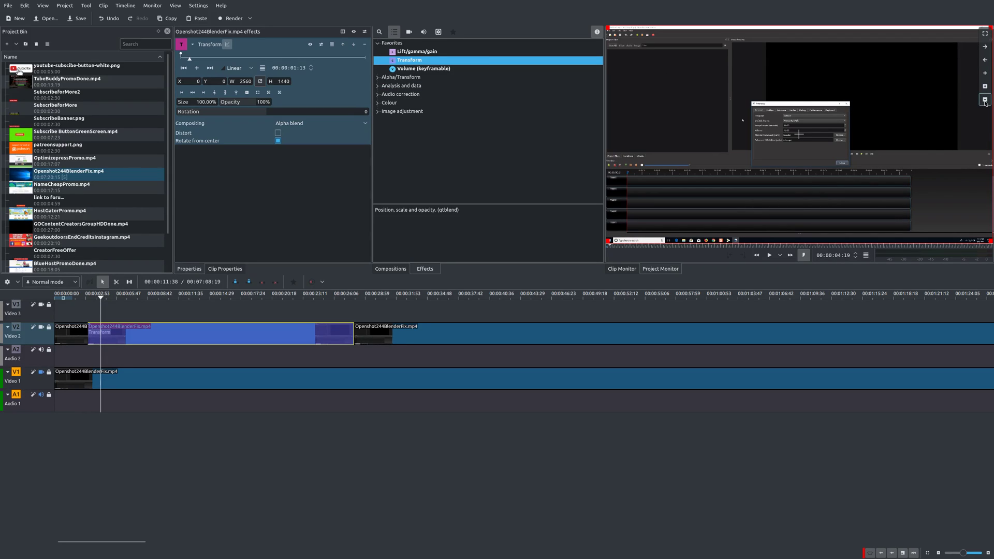
pyautogui.click(985, 100)
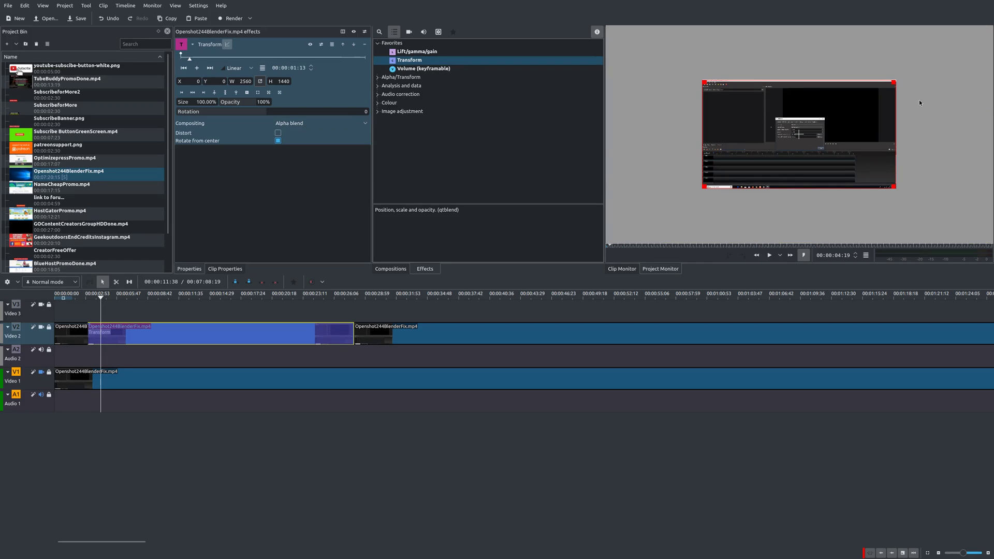
pyautogui.moveTo(894, 81); pyautogui.dragTo(966, 38)
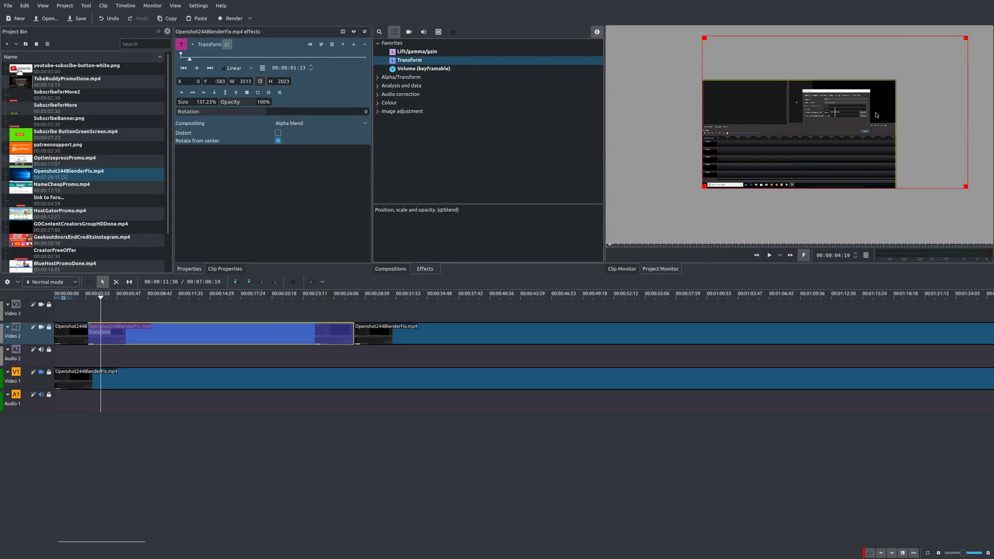
pyautogui.moveTo(704, 186); pyautogui.dragTo(605, 236)
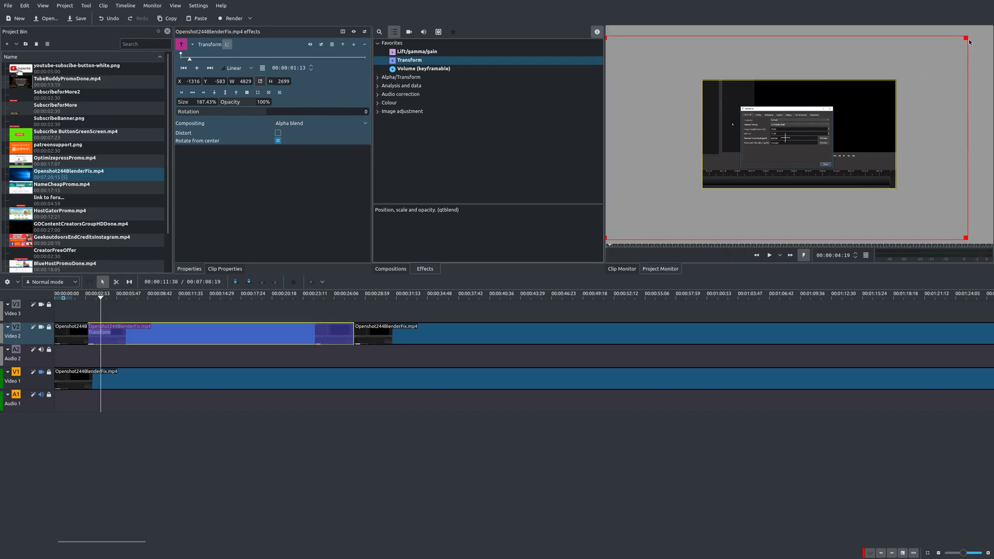
pyautogui.moveTo(966, 38); pyautogui.dragTo(991, 21)
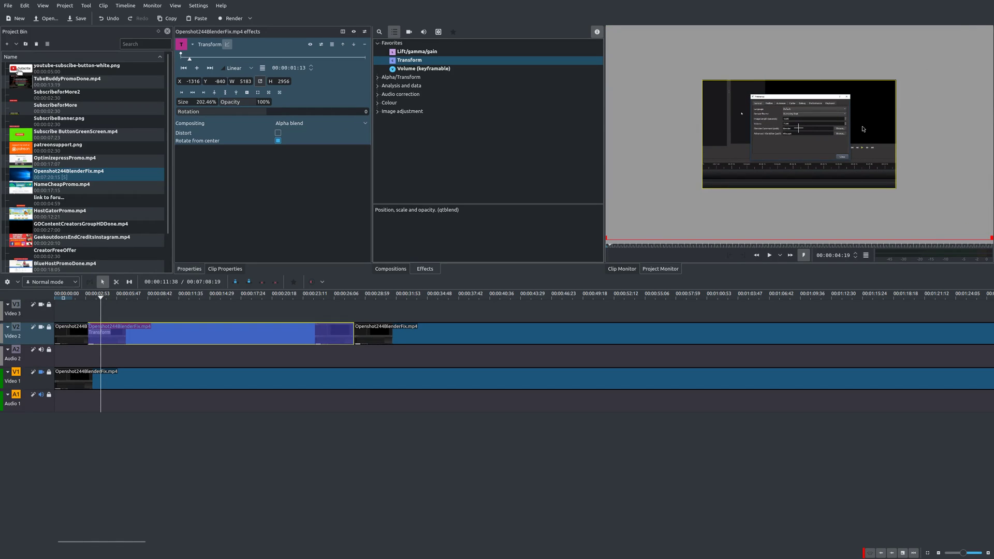
pyautogui.moveTo(987, 90)
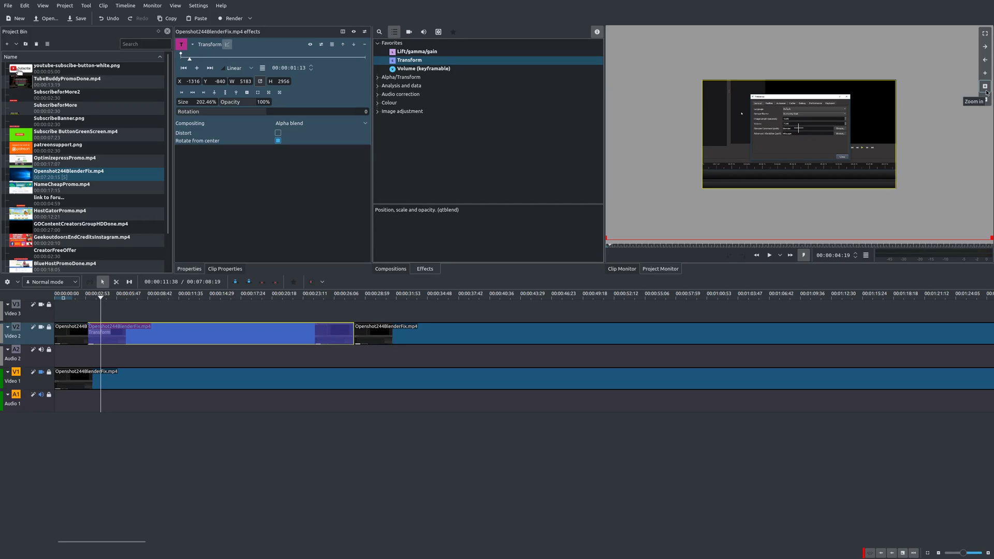
pyautogui.click(987, 91)
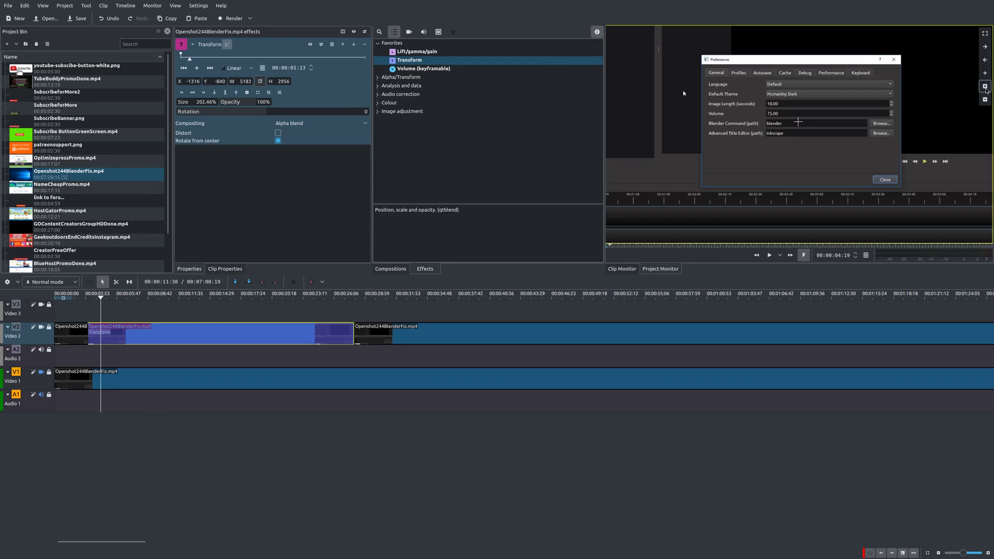
pyautogui.click(75, 314)
pyautogui.press('space')
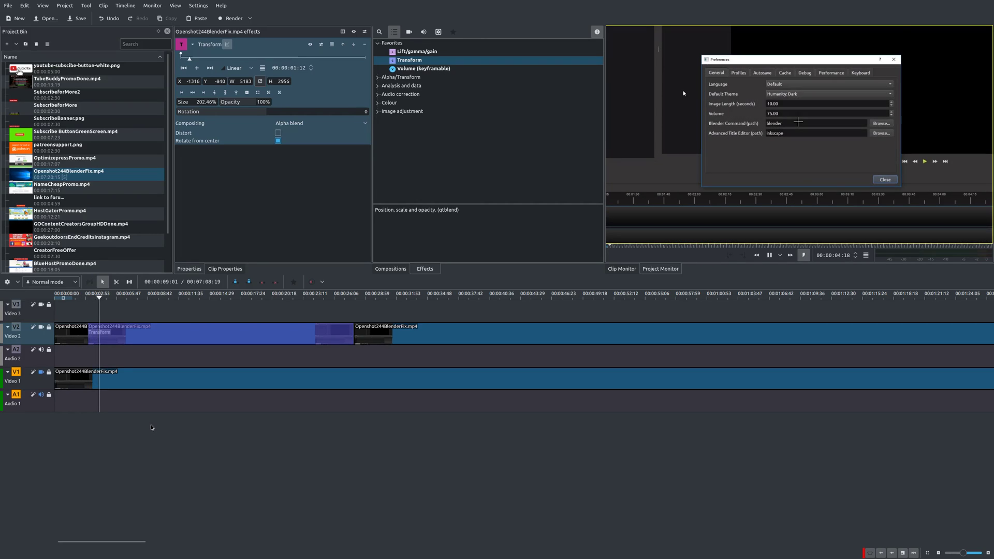
pyautogui.press('space')
pyautogui.click(351, 315)
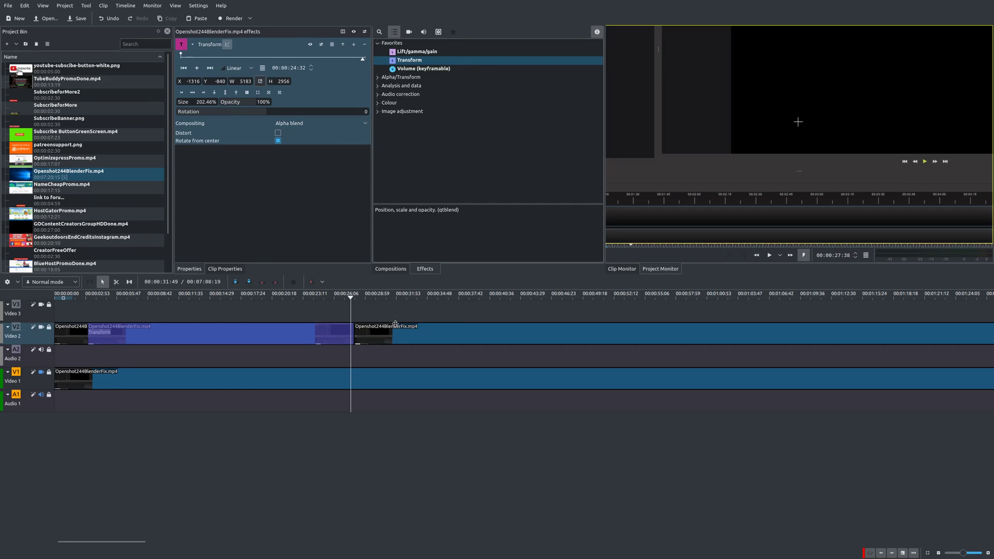
pyautogui.press('space')
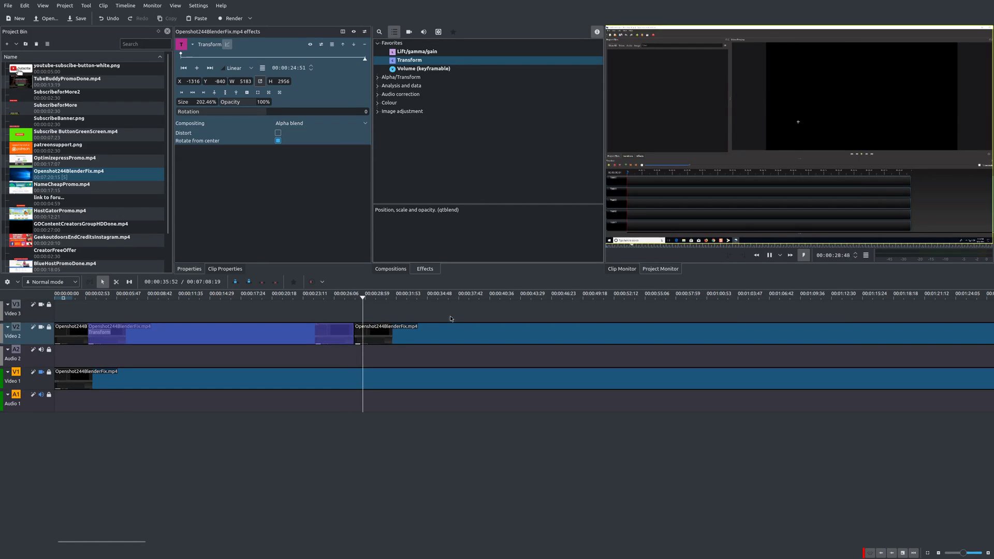
pyautogui.press('space')
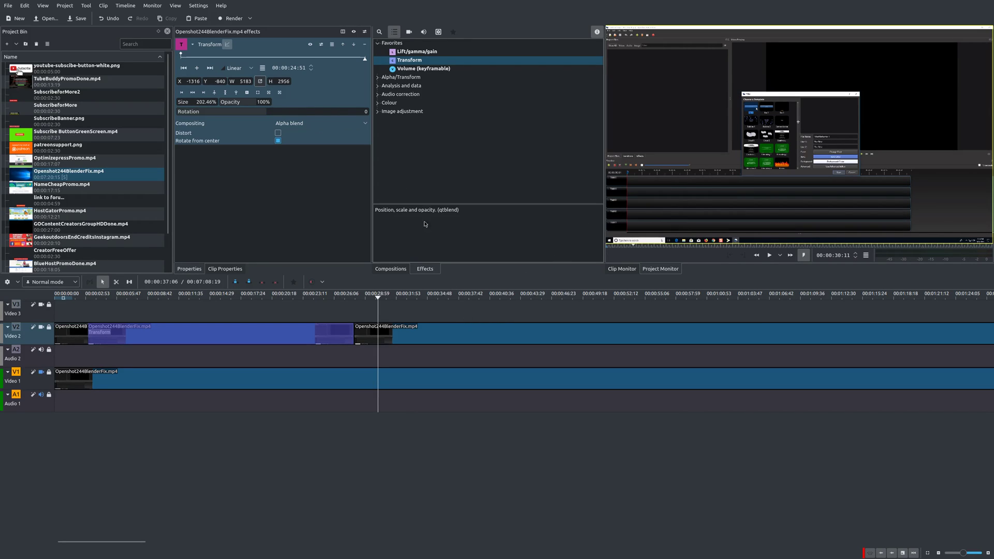
# Put Transform on the clip after the 00:00:26 cut and add a keyframe at 00:00:03:47.
pyautogui.click(438, 338)
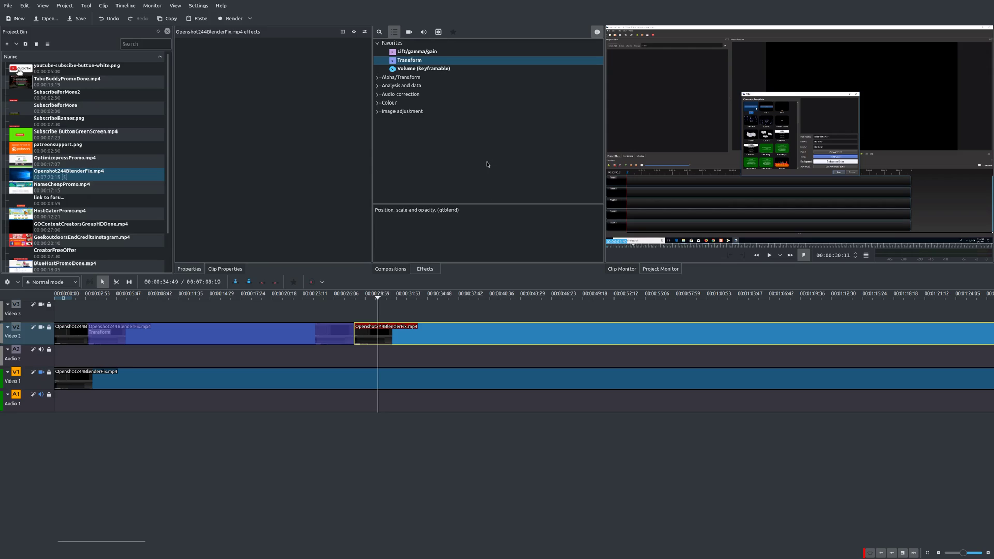
pyautogui.click(464, 63)
pyautogui.moveTo(465, 65); pyautogui.dragTo(391, 334)
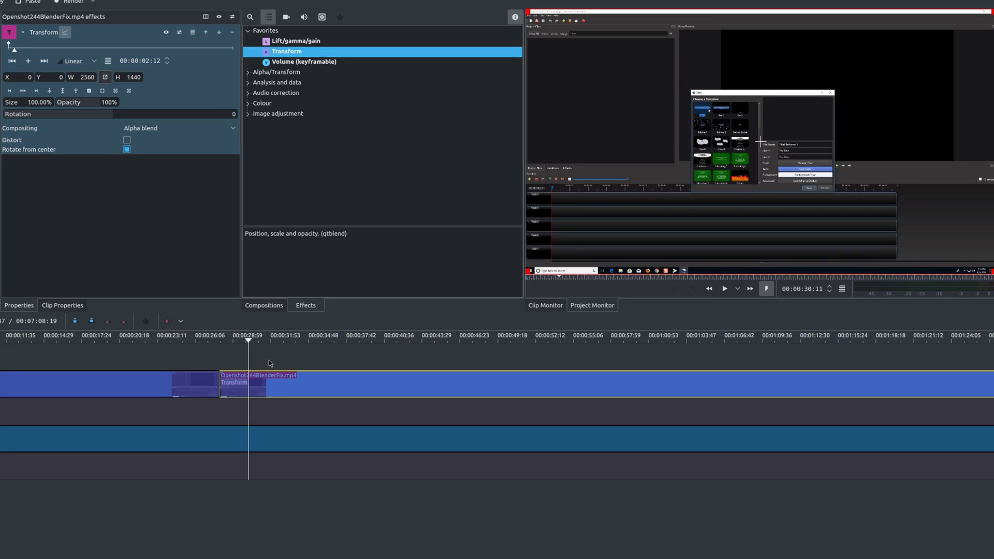
pyautogui.click(269, 360)
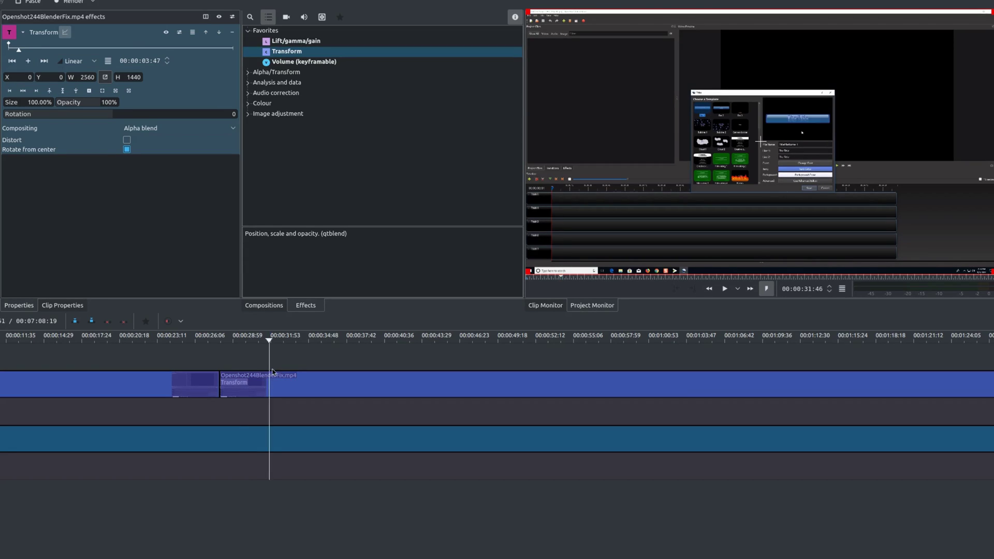
pyautogui.click(28, 61)
pyautogui.moveTo(987, 182)
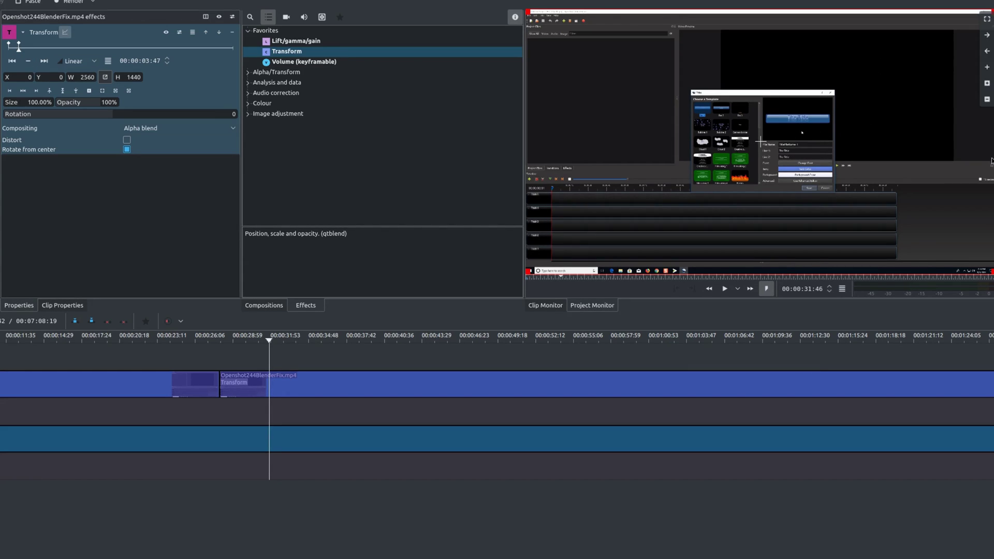
pyautogui.click(985, 105)
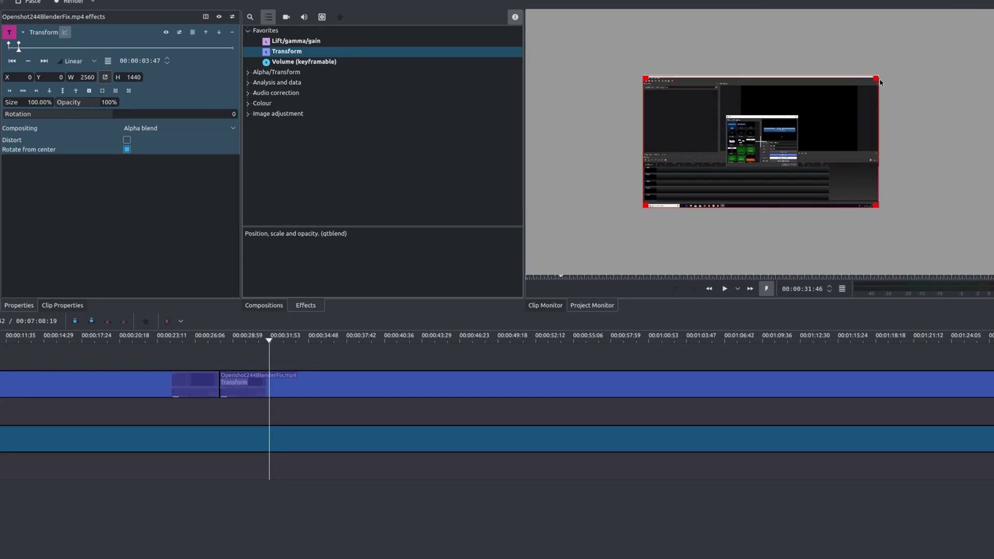
pyautogui.moveTo(875, 78); pyautogui.dragTo(947, 38)
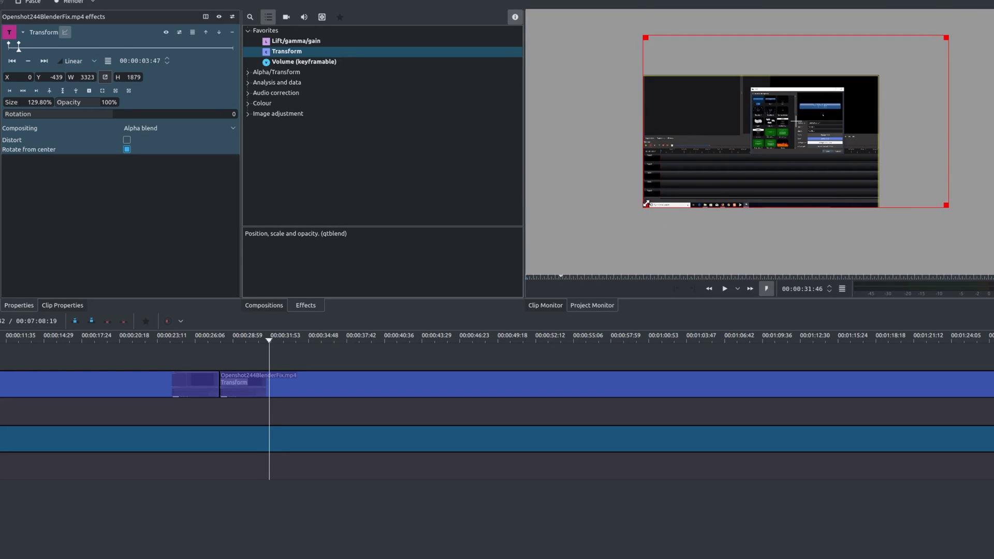
pyautogui.moveTo(646, 206); pyautogui.dragTo(560, 270)
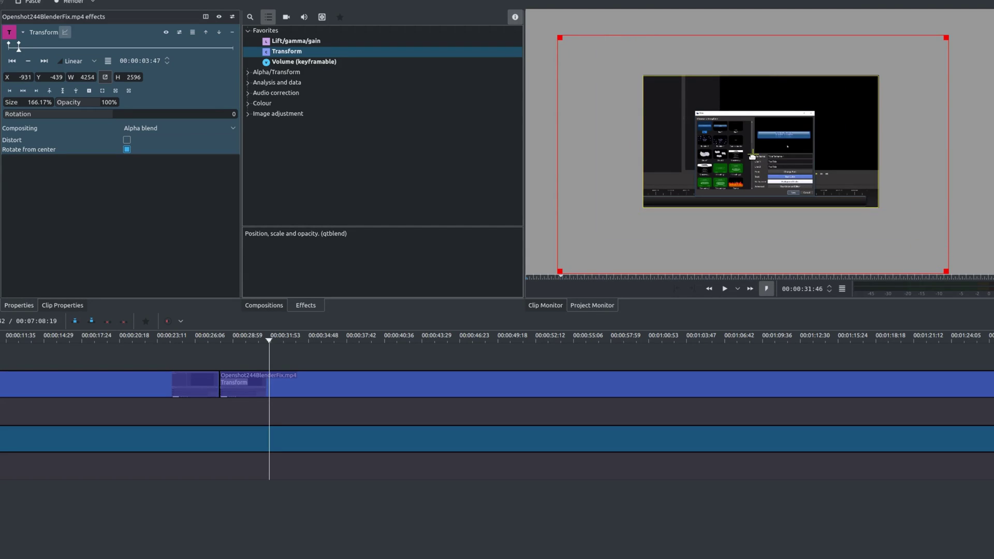
pyautogui.moveTo(753, 156); pyautogui.dragTo(755, 143)
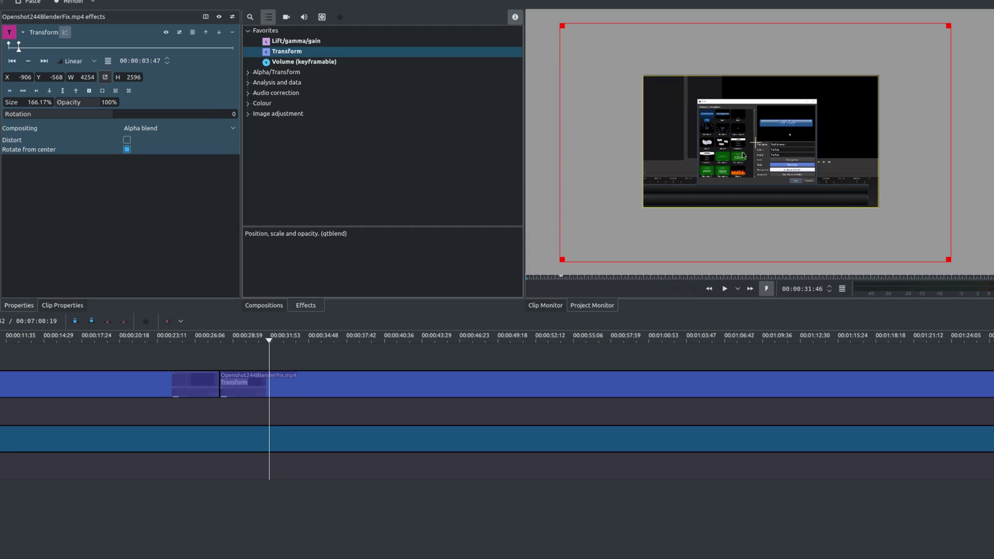
pyautogui.click(199, 353)
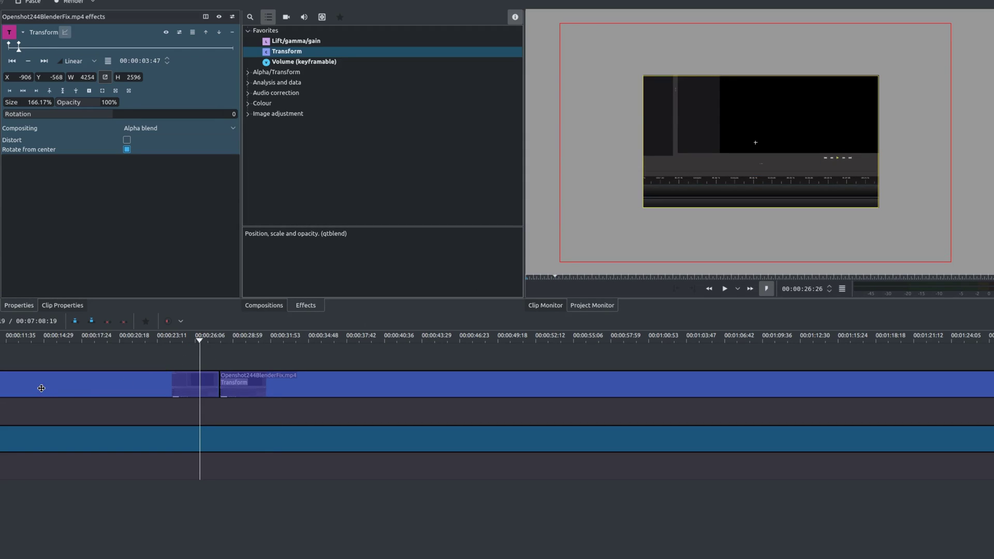
pyautogui.click(41, 389)
pyautogui.press('space')
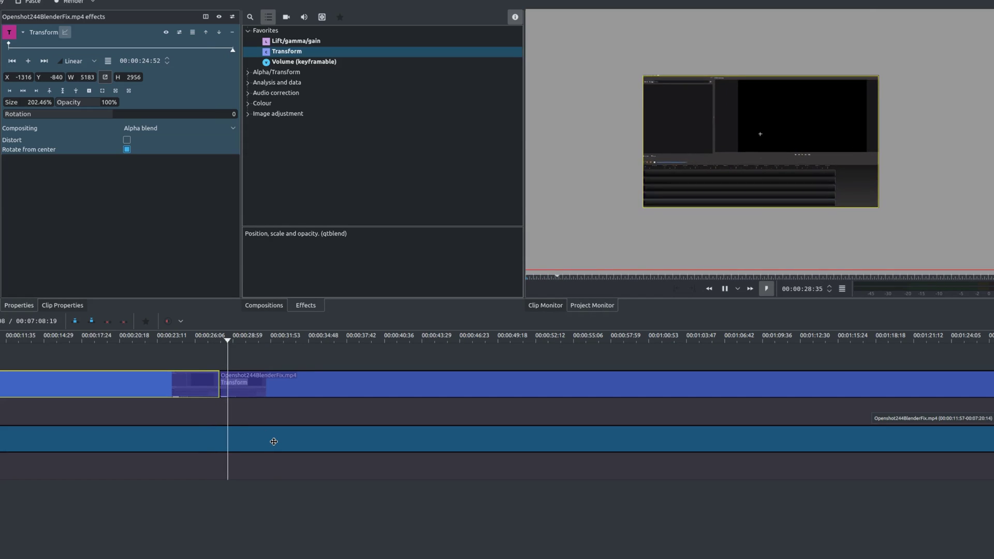
# Enlarge the monitor preview, replay the 100%-to-166.17% zoom, and select the clip piece after the cut.
pyautogui.press('space')
pyautogui.click(990, 93)
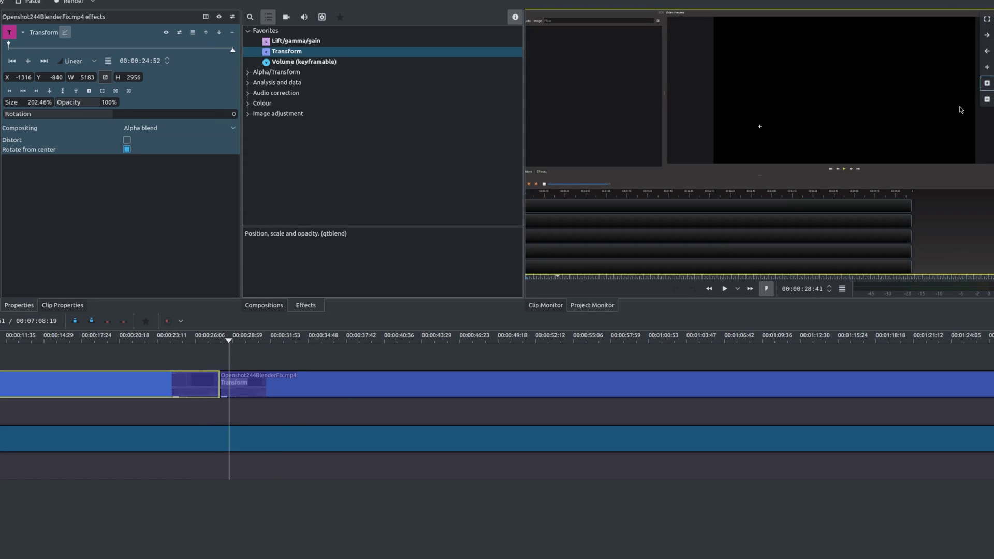
pyautogui.click(202, 360)
pyautogui.press('space')
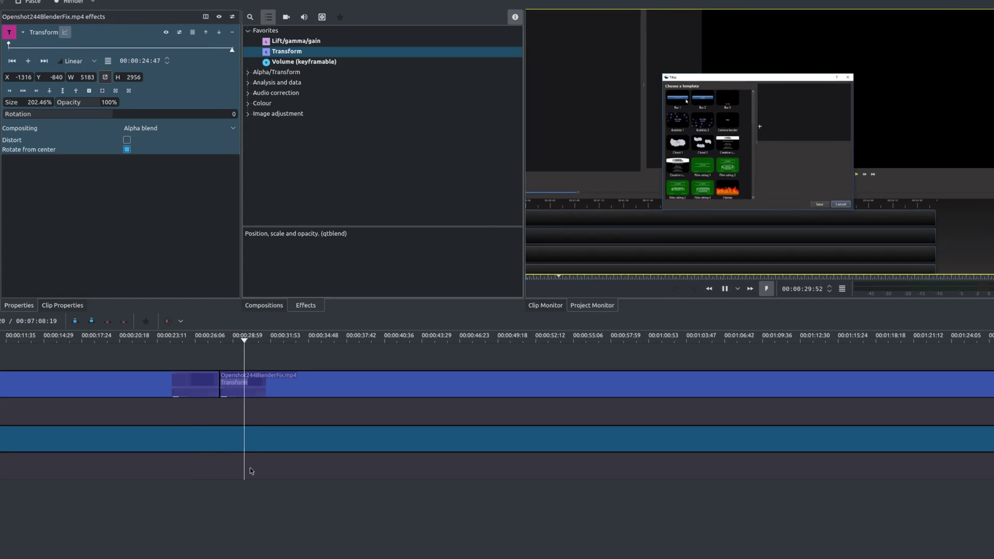
pyautogui.press('space')
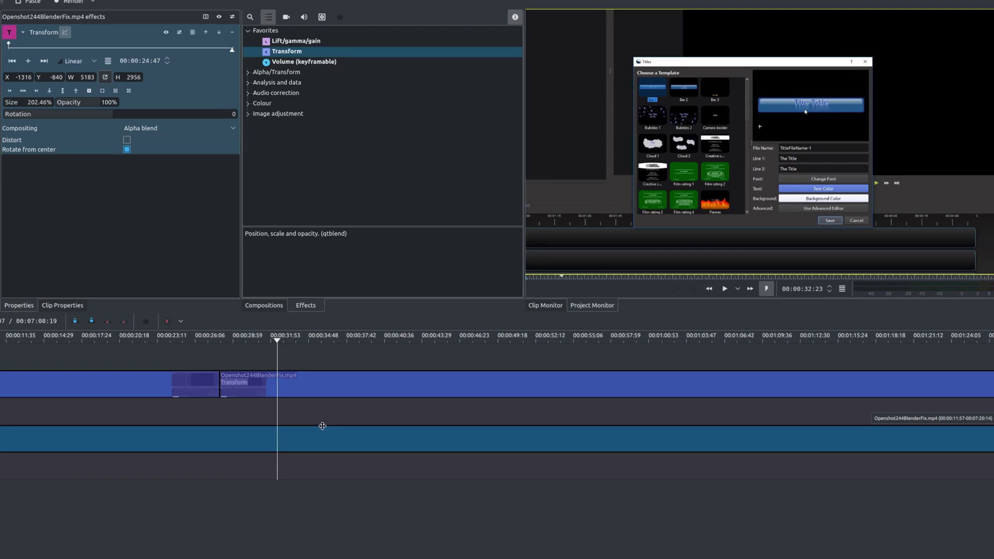
pyautogui.click(304, 393)
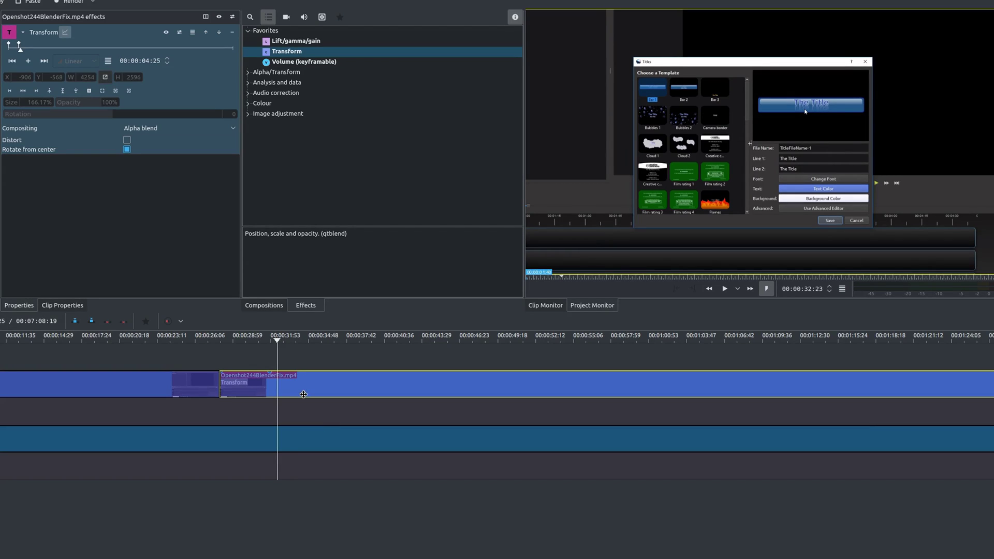
# Zoom the timeline in and replay the zoom starting around 00:00:31:46.
pyautogui.scroll(2, 275, 381)
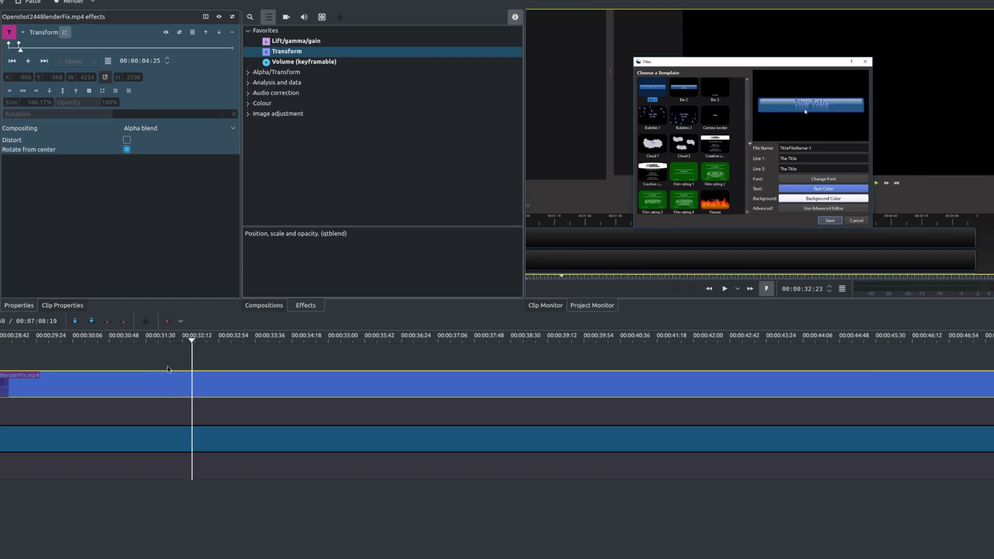
pyautogui.scroll(1, 167, 369)
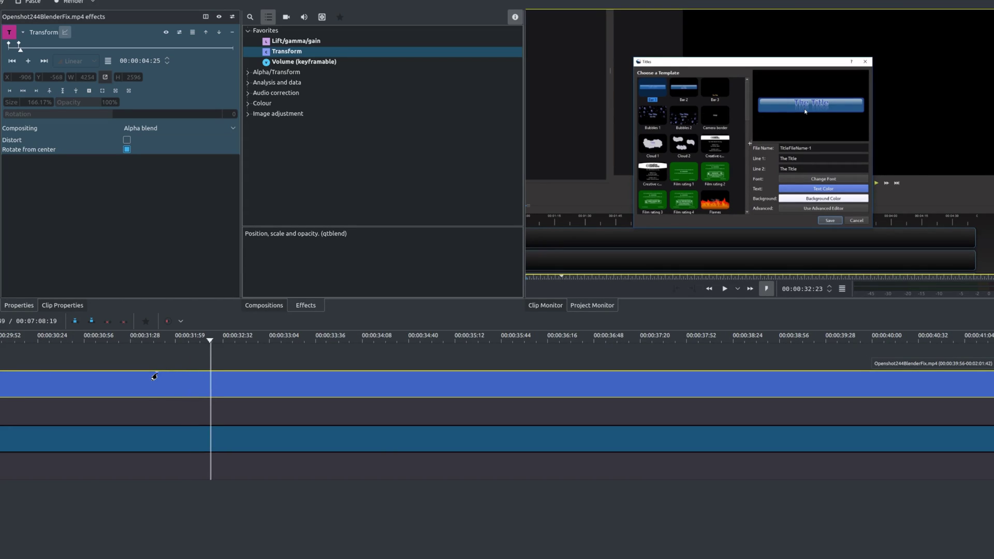
pyautogui.scroll(-2, 163, 365)
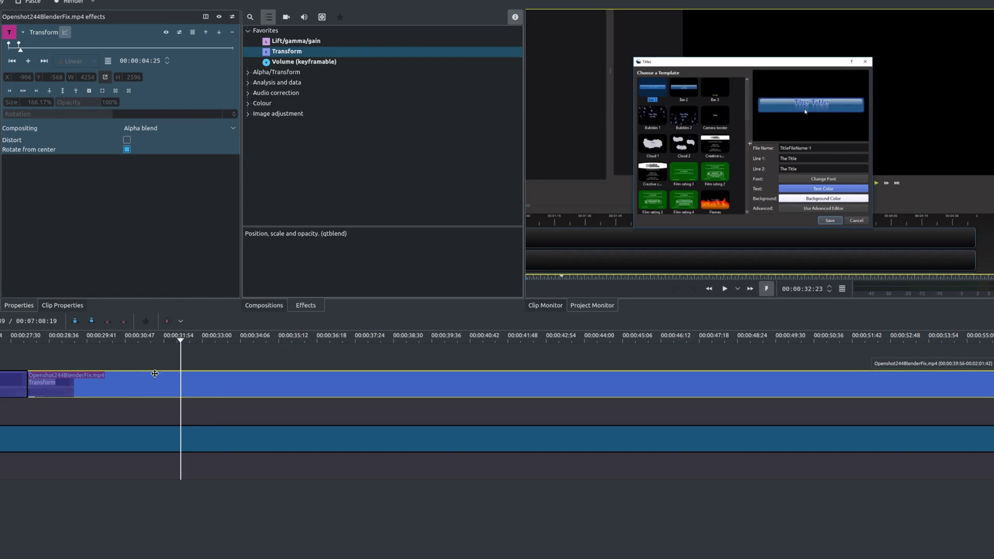
pyautogui.scroll(2, 162, 380)
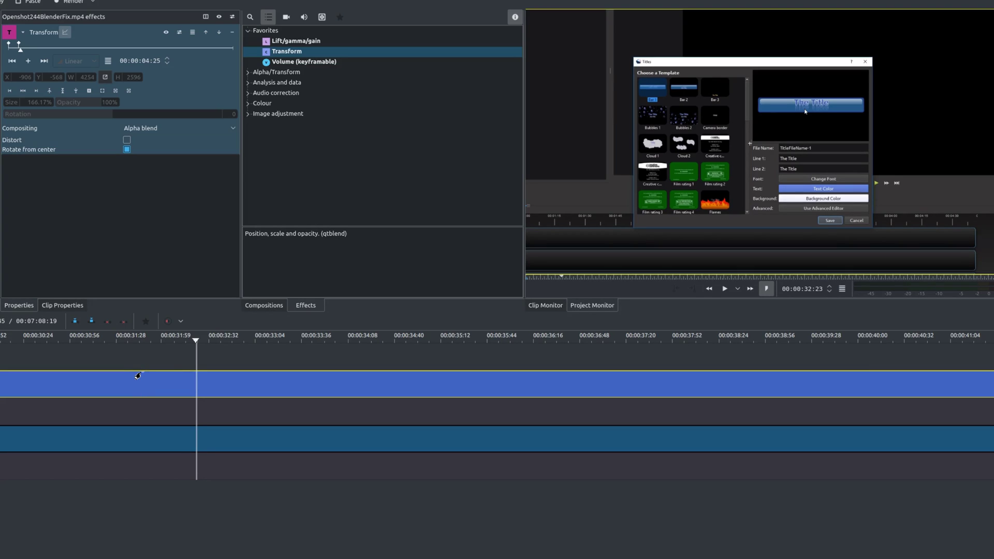
pyautogui.click(141, 388)
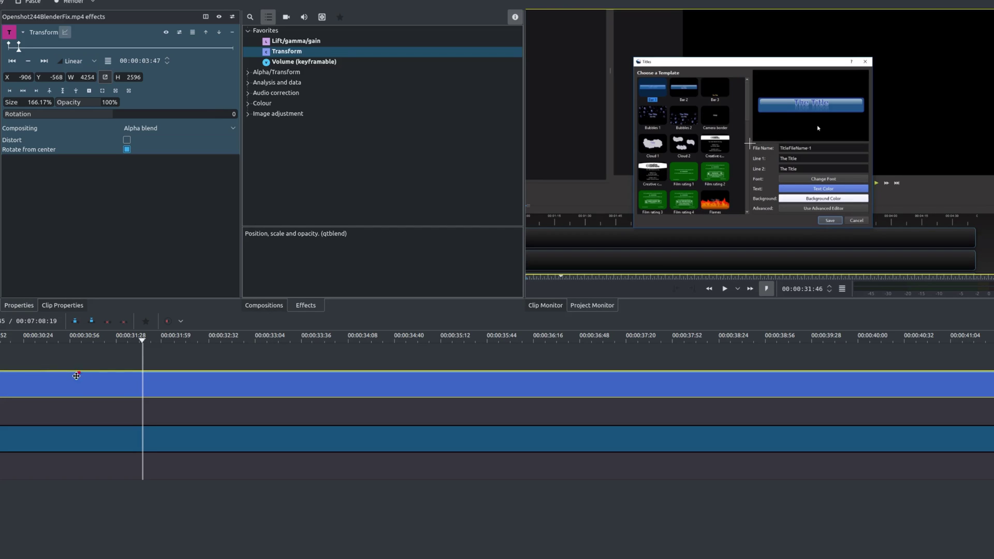
pyautogui.press('space')
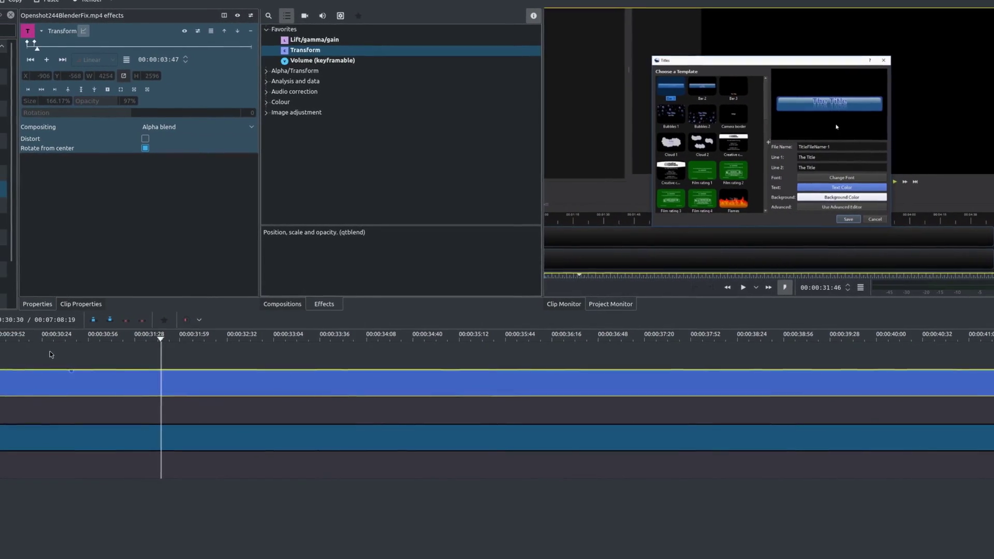
pyautogui.click(50, 352)
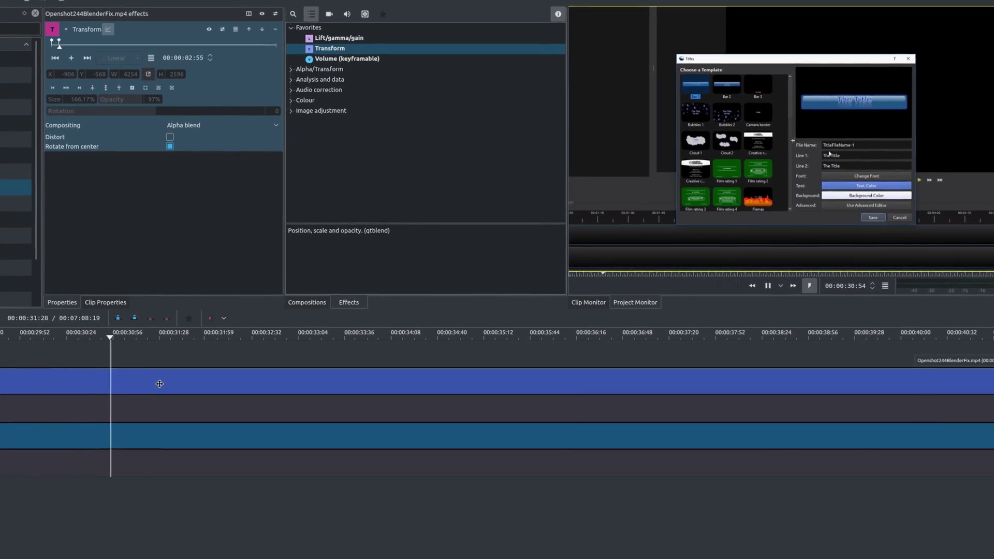
pyautogui.press('space')
# Replay the start of the Transform clip from about 00:00:28:22 a few more times.
pyautogui.scroll(-2, 2, 372)
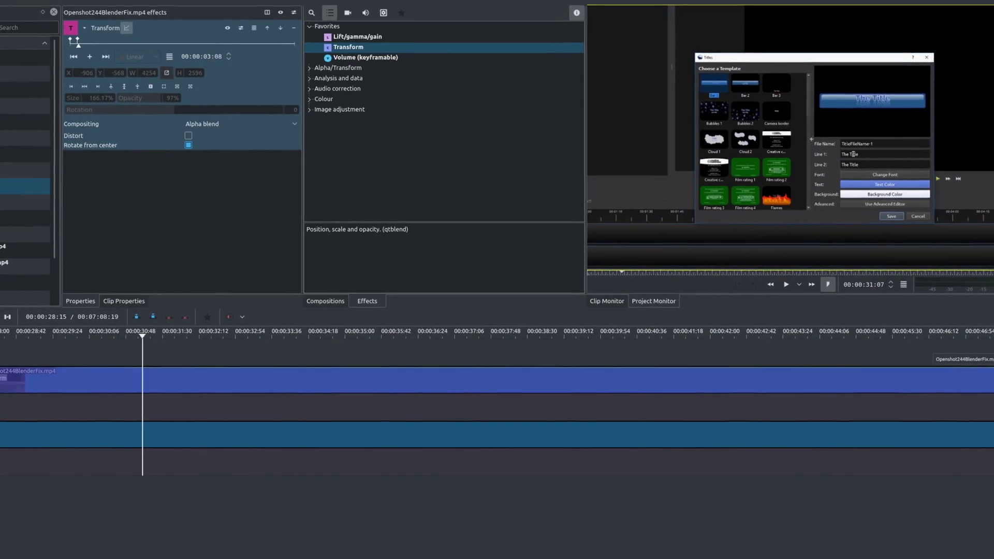
pyautogui.click(16, 356)
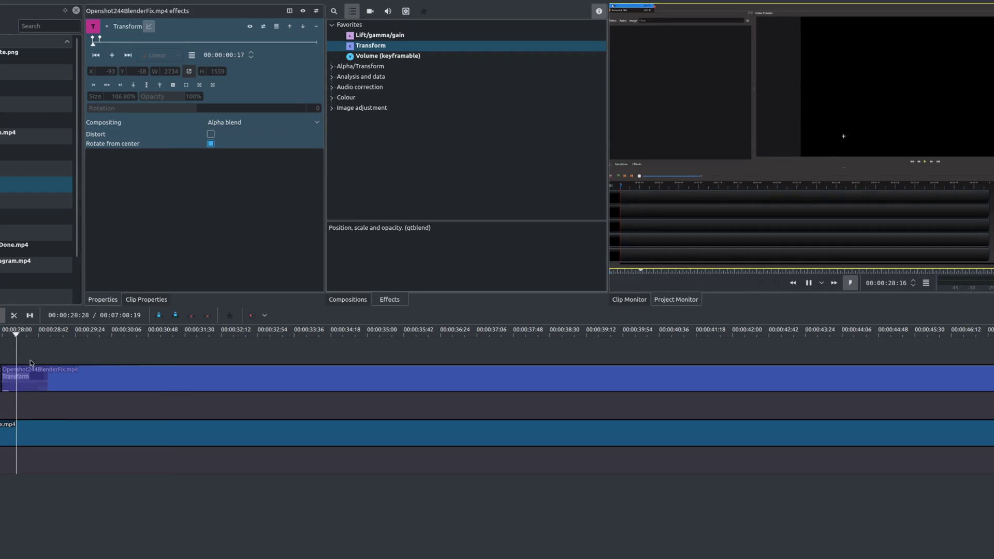
pyautogui.click(101, 381)
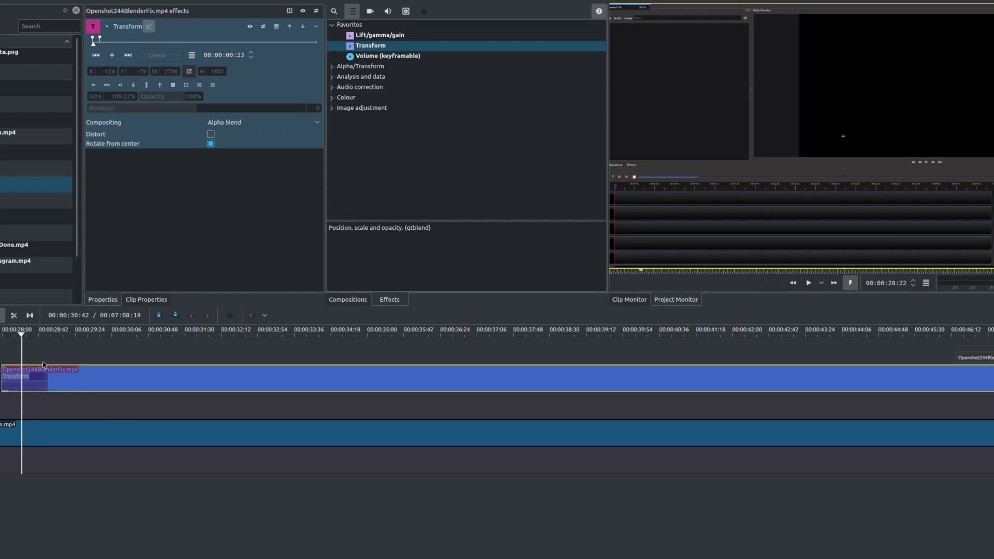
pyautogui.press('space')
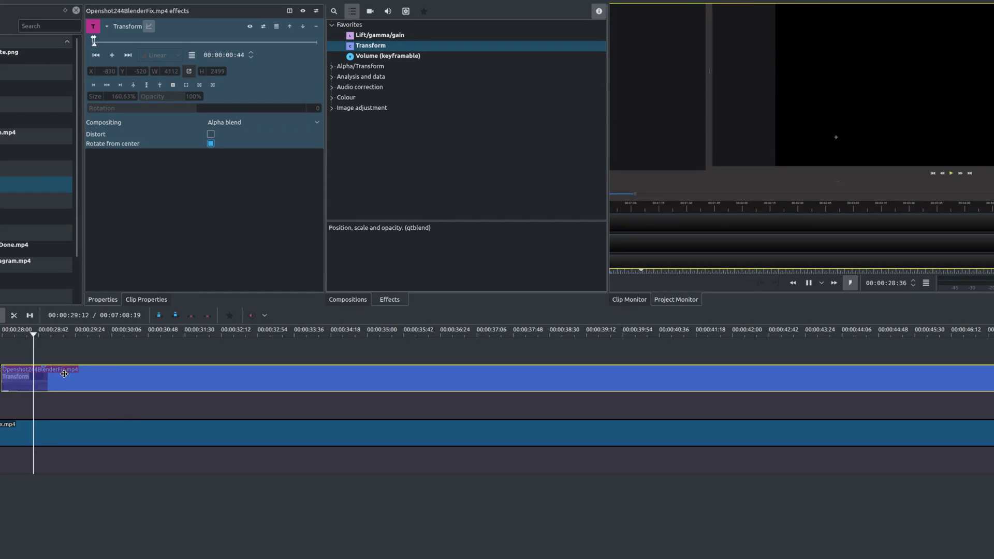
pyautogui.press('space')
pyautogui.click(2, 355)
pyautogui.click(4, 332)
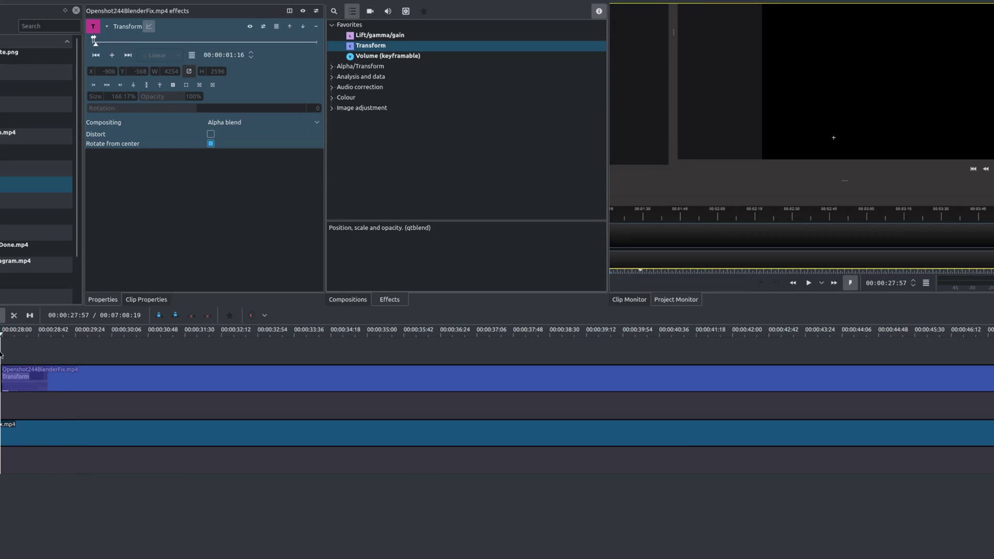
pyautogui.press('space')
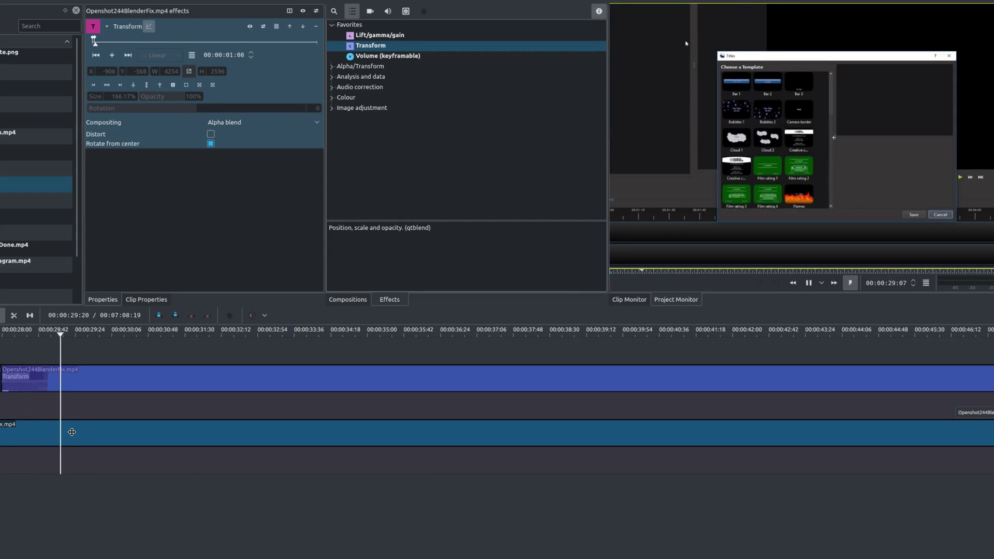
pyautogui.press('space')
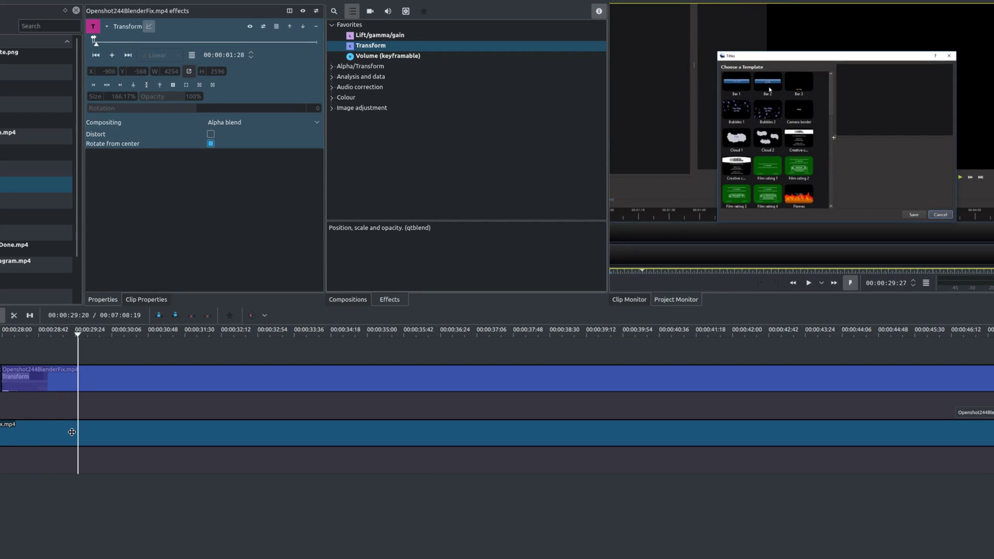
# Select the upper-track clip and park the playhead at 00:00:28:47.
pyautogui.click(82, 376)
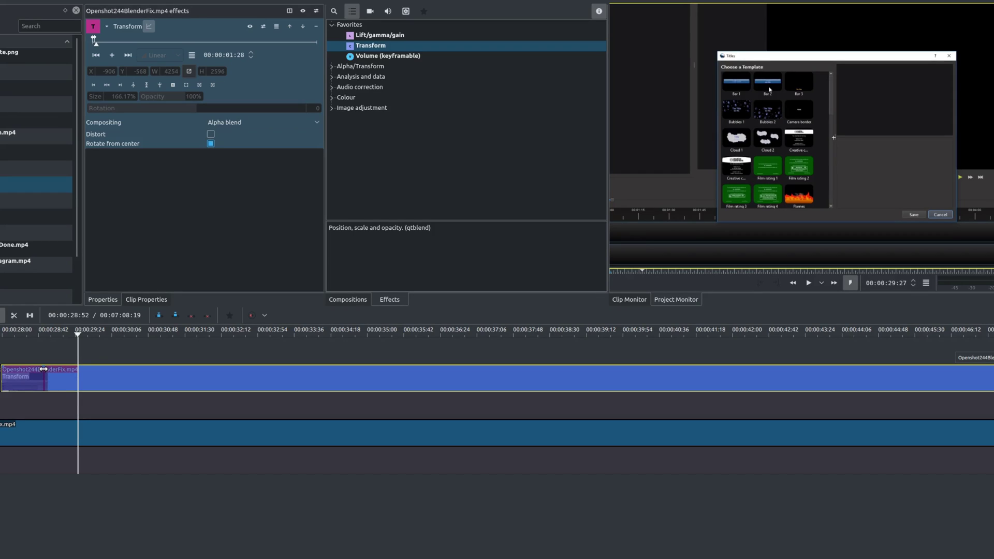
pyautogui.click(44, 352)
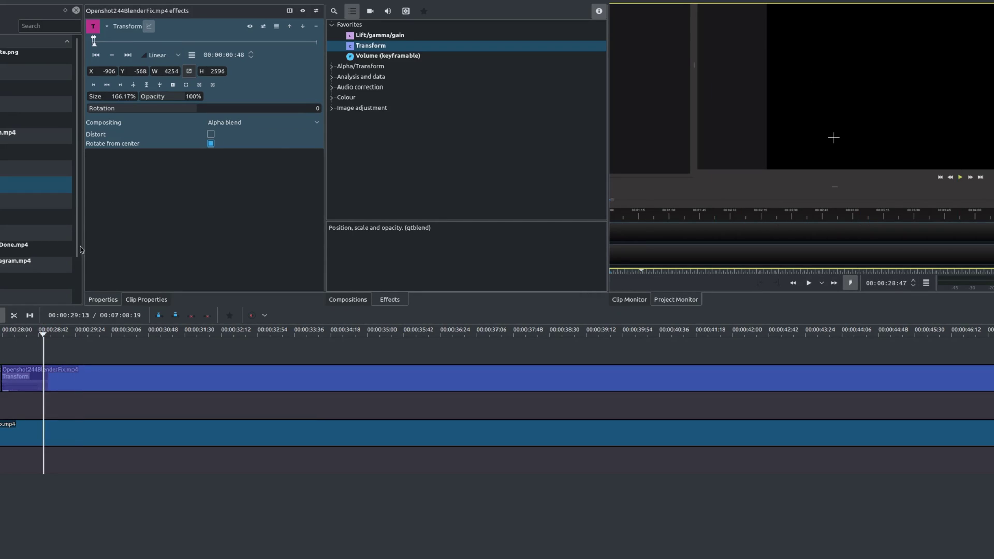
pyautogui.scroll(1, 46, 374)
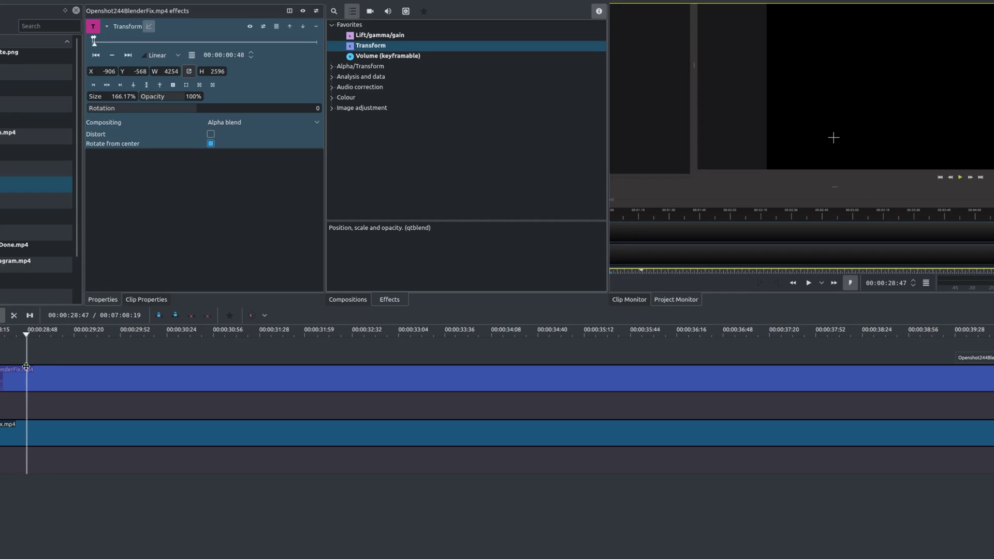
pyautogui.click(33, 370)
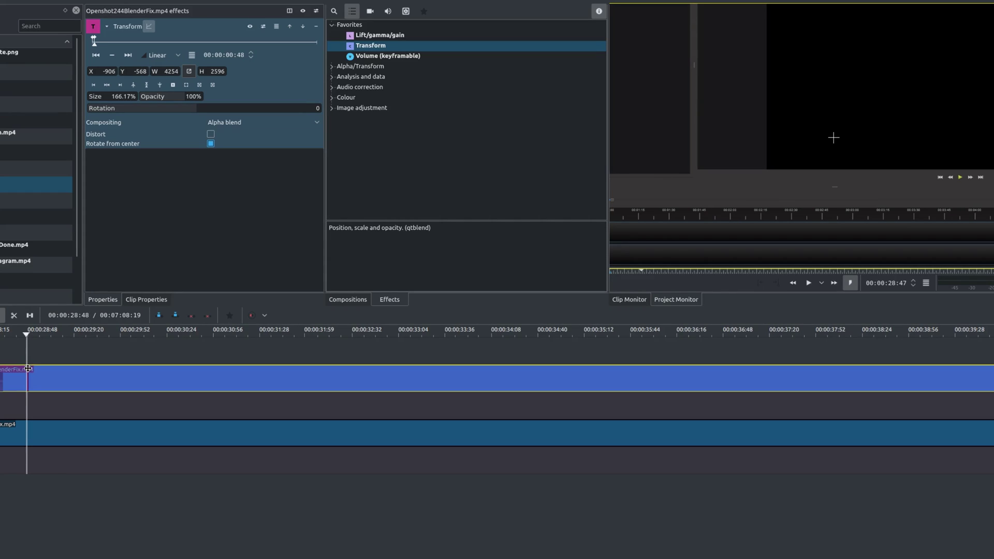
pyautogui.rightClick(29, 338)
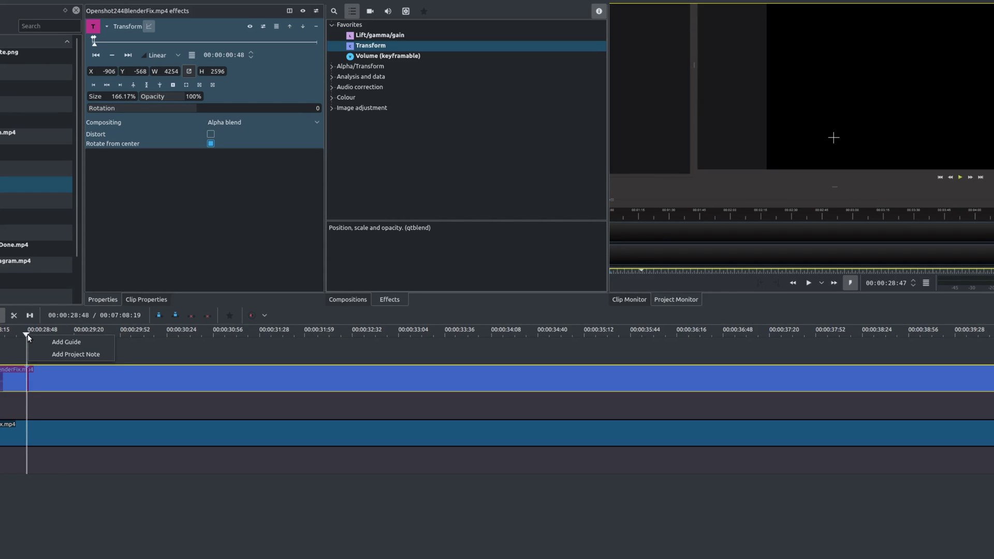
pyautogui.click(57, 342)
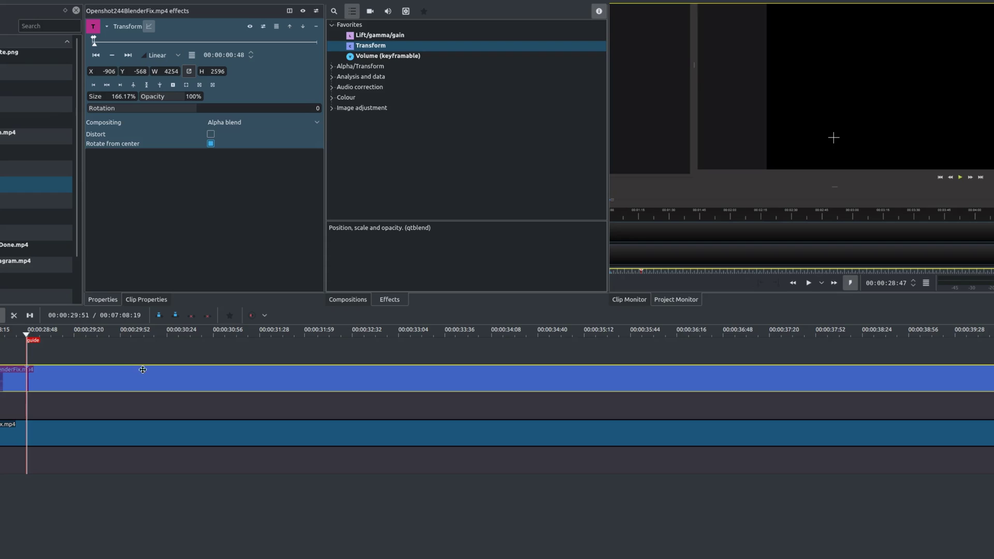
pyautogui.rightClick(28, 340)
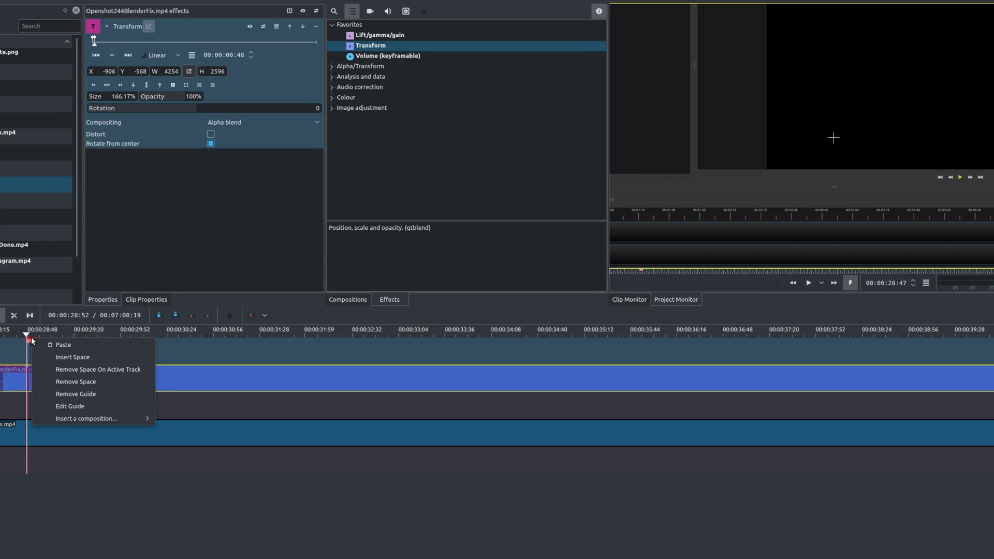
pyautogui.click(86, 407)
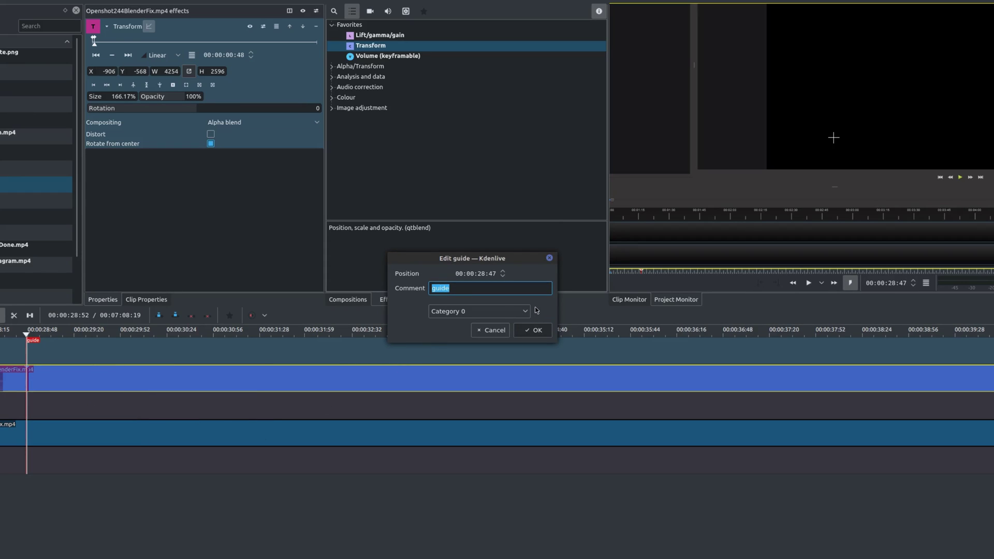
pyautogui.write('Keyframe1')
pyautogui.click(537, 330)
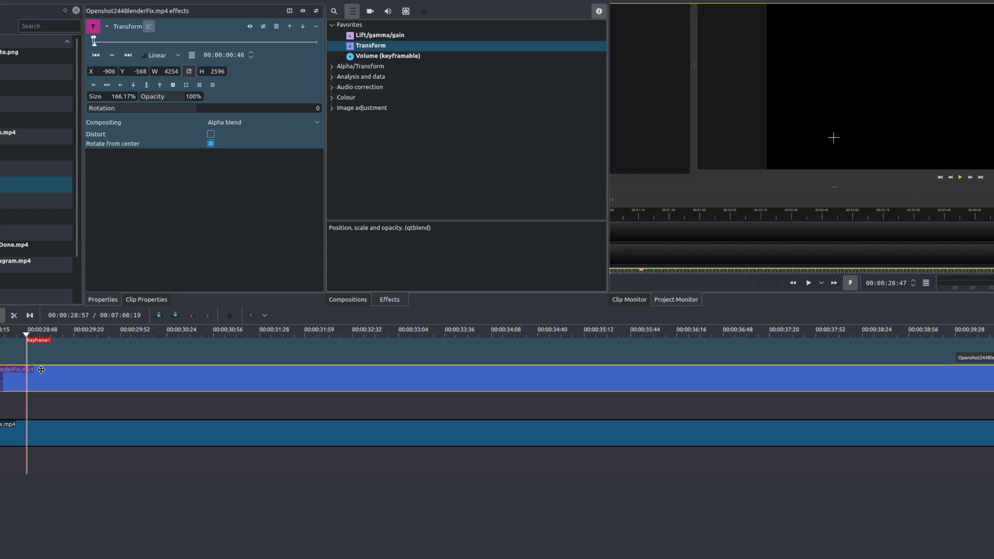
pyautogui.click(114, 71)
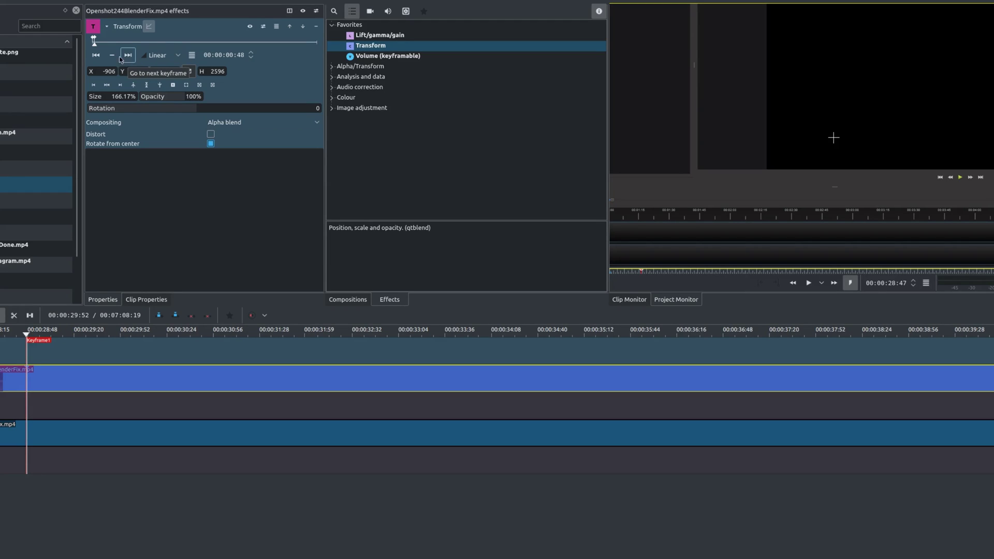
pyautogui.click(99, 52)
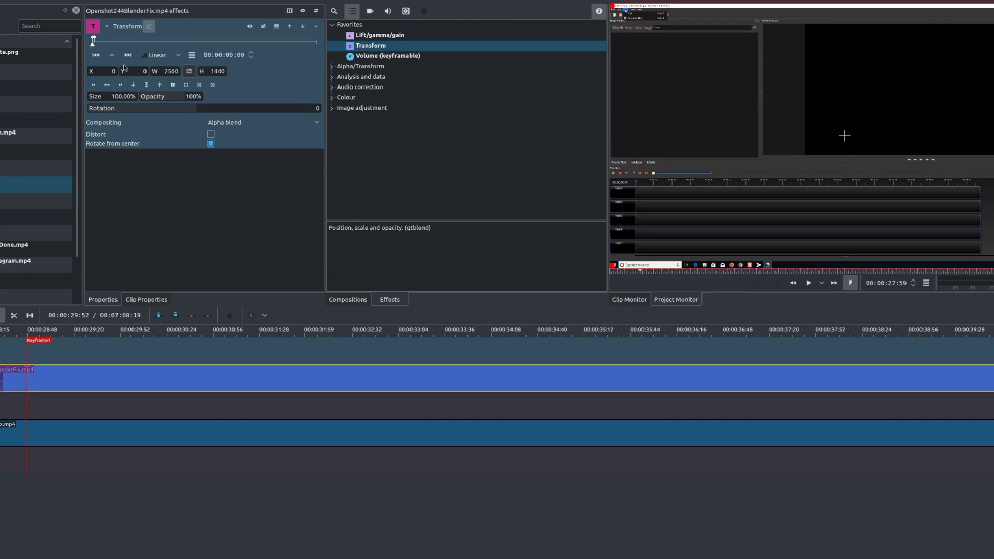
pyautogui.click(128, 55)
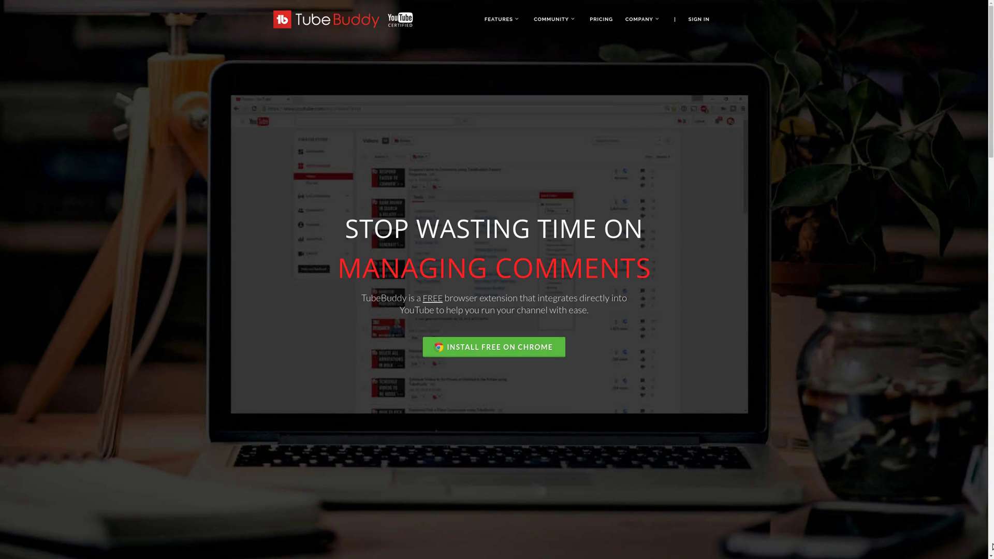
# Scroll down the TubeBuddy home page to the testimonials and Work Within YouTube section.
pyautogui.scroll(-3, 992, 546)
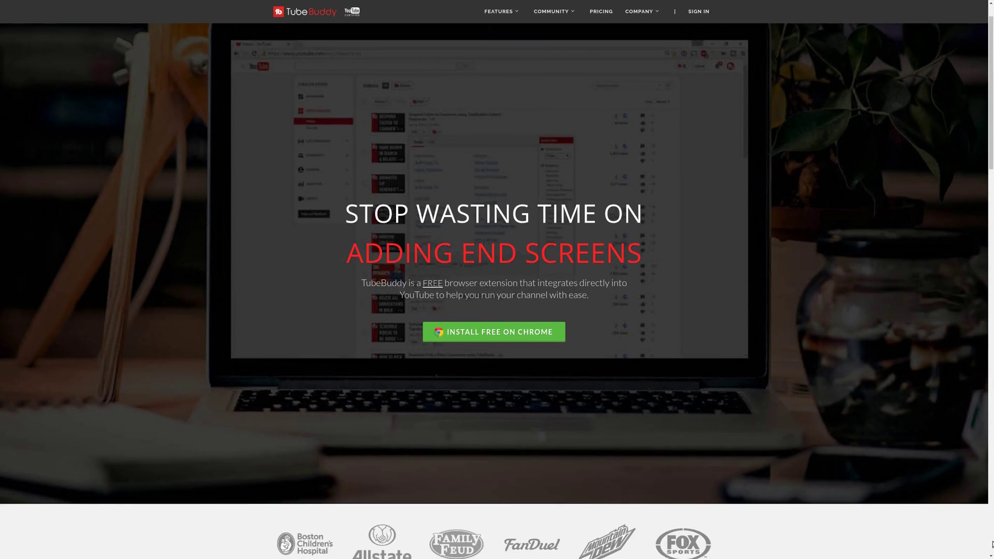
pyautogui.scroll(-5, 992, 544)
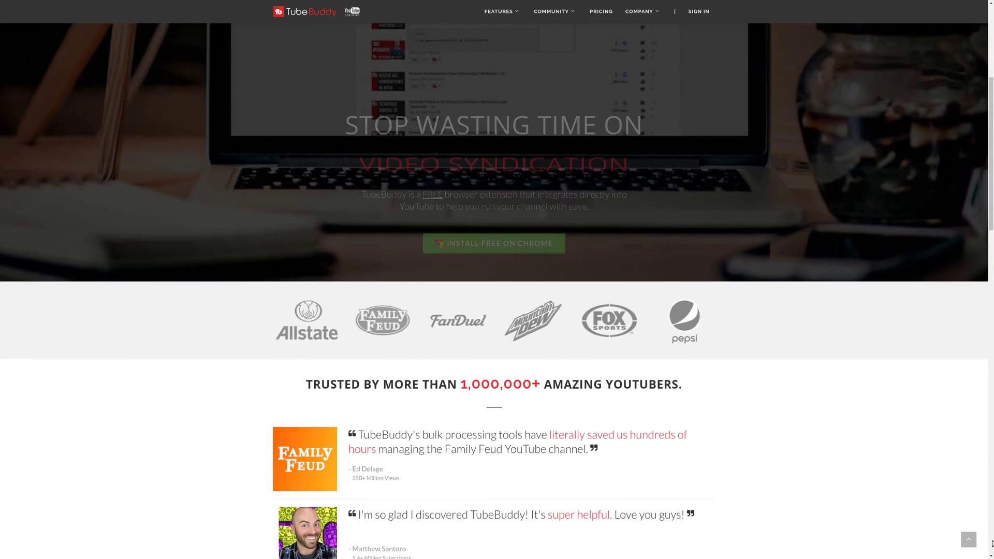
pyautogui.scroll(-4, 992, 545)
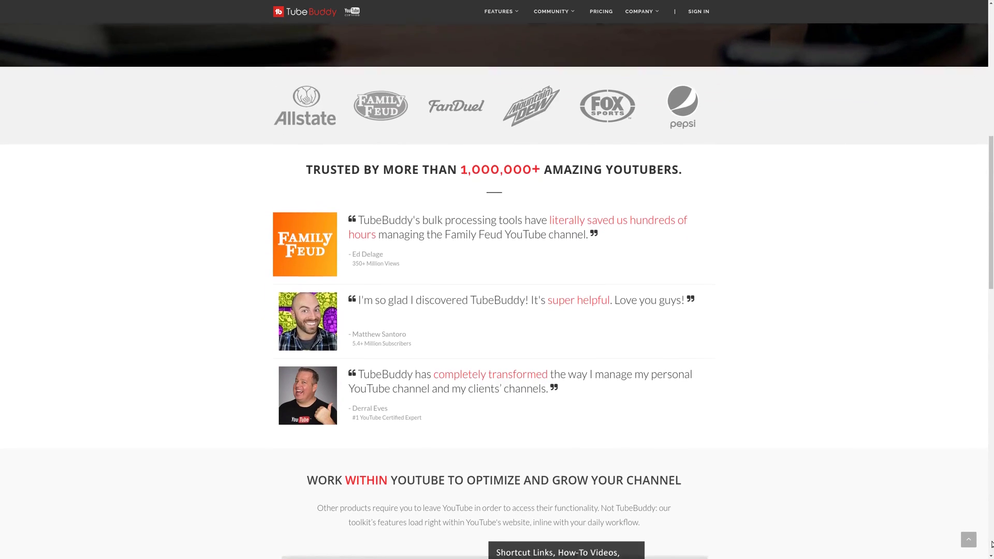
pyautogui.scroll(-3, 991, 542)
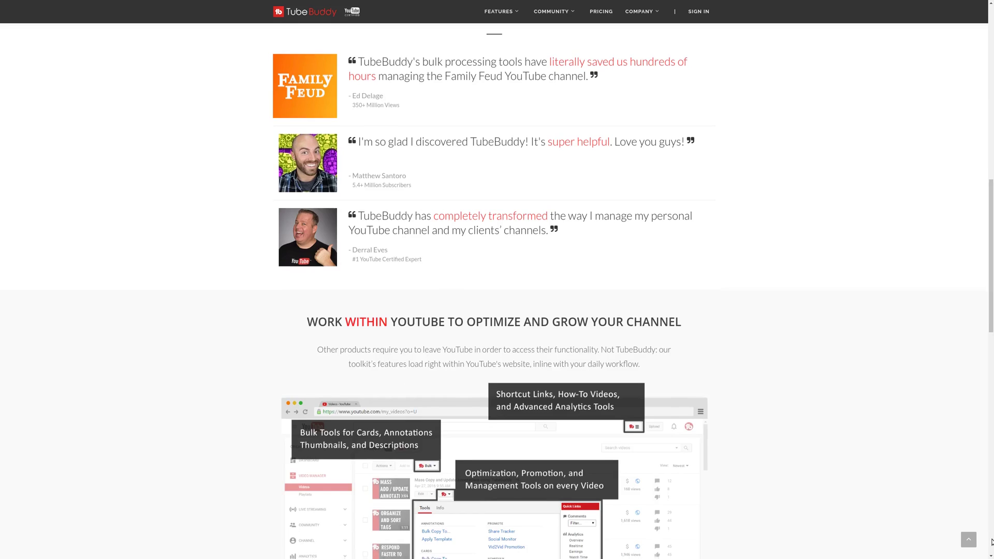
pyautogui.scroll(-3, 991, 543)
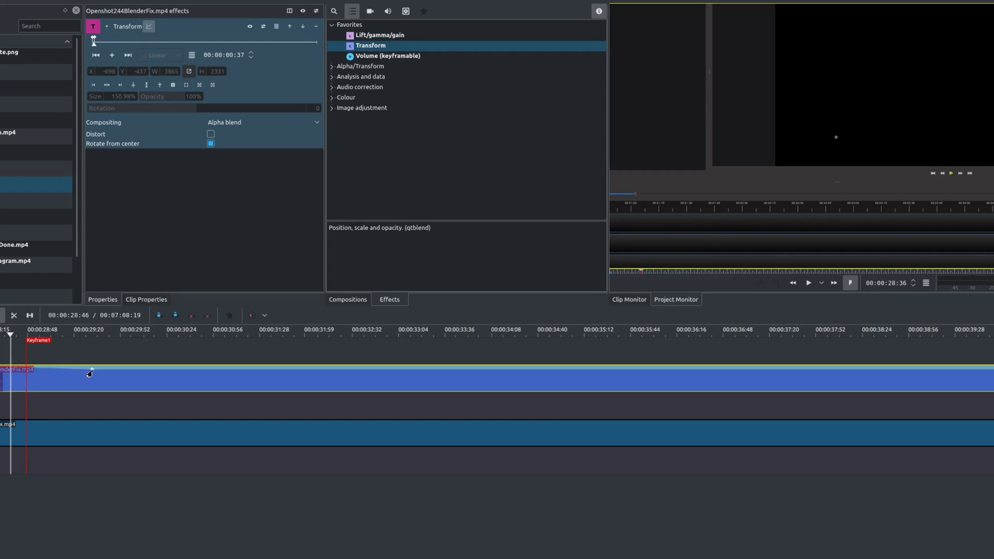
# Drag the zoomed clip's keyframe line down to about 38% opacity and preview the fade.
pyautogui.moveTo(100, 365)
pyautogui.mouseDown()
pyautogui.moveTo(122, 378)
pyautogui.moveTo(104, 353)
pyautogui.moveTo(115, 359)
pyautogui.mouseUp()
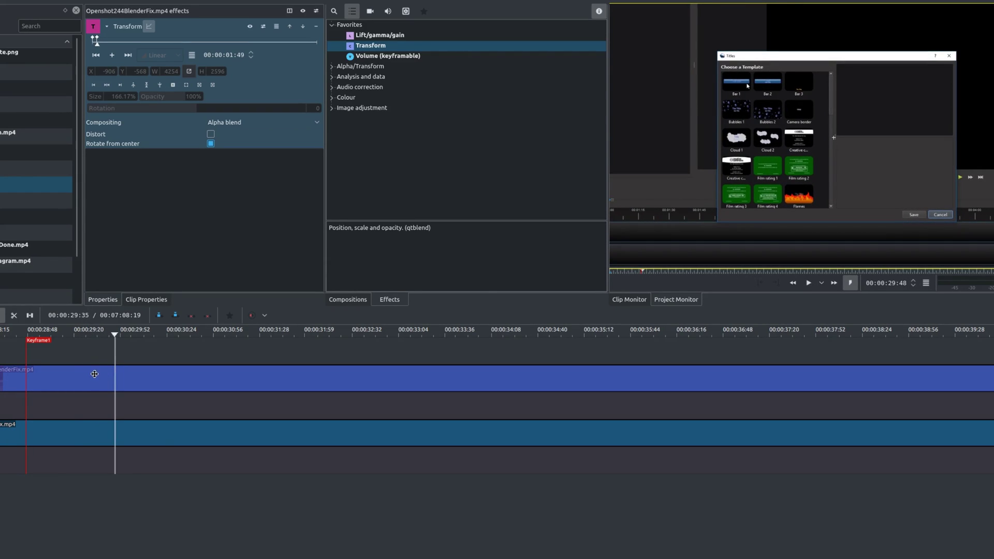
pyautogui.click(99, 369)
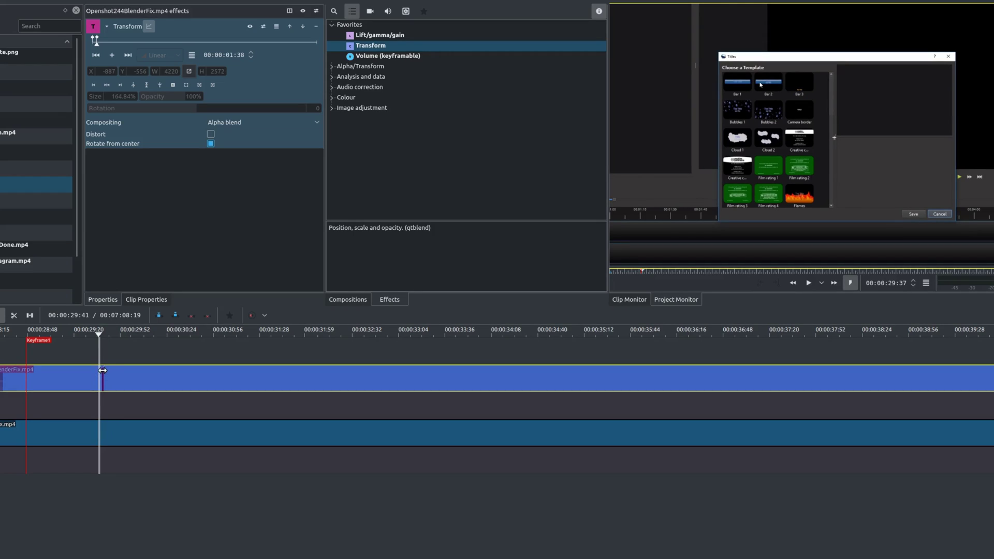
pyautogui.moveTo(101, 369); pyautogui.dragTo(107, 382)
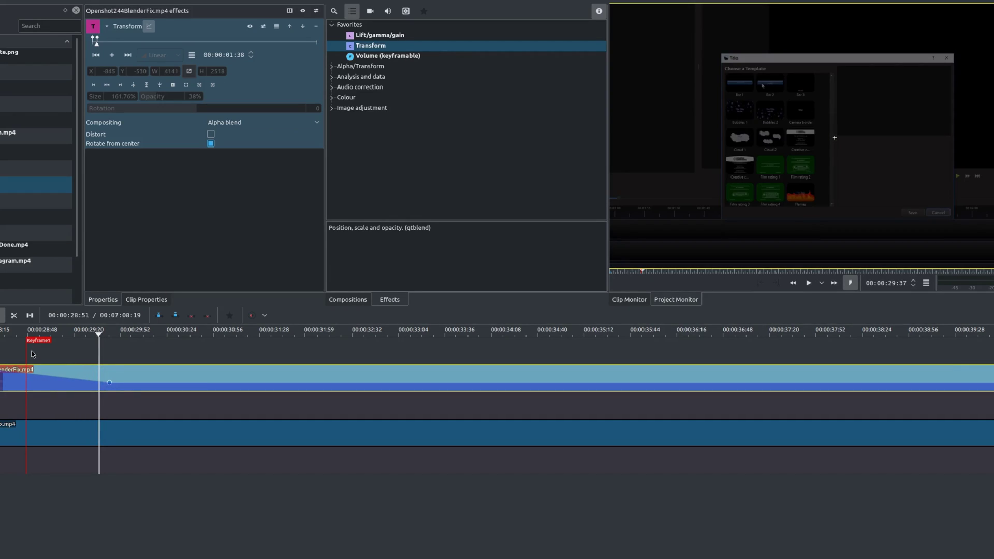
pyautogui.click(81, 361)
pyautogui.press('space')
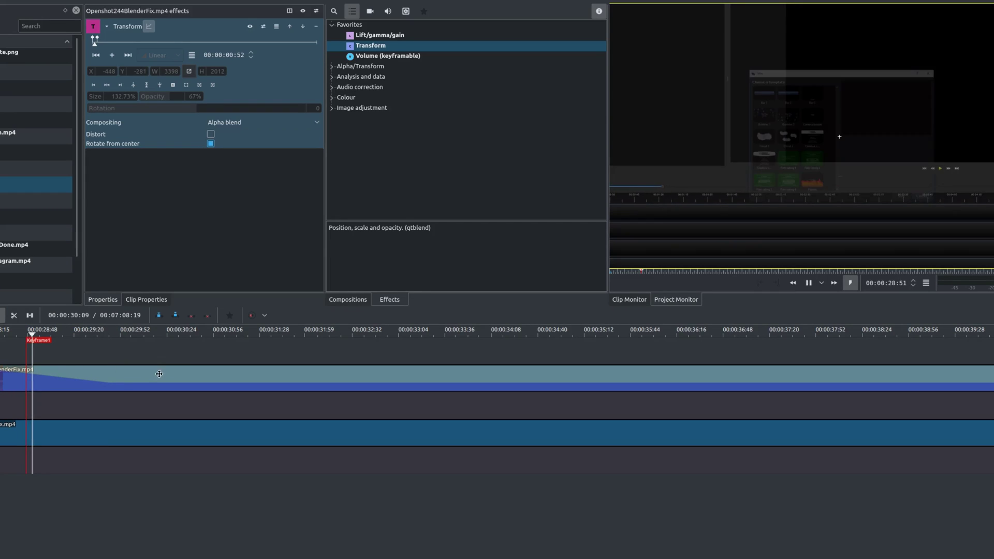
pyautogui.press('space')
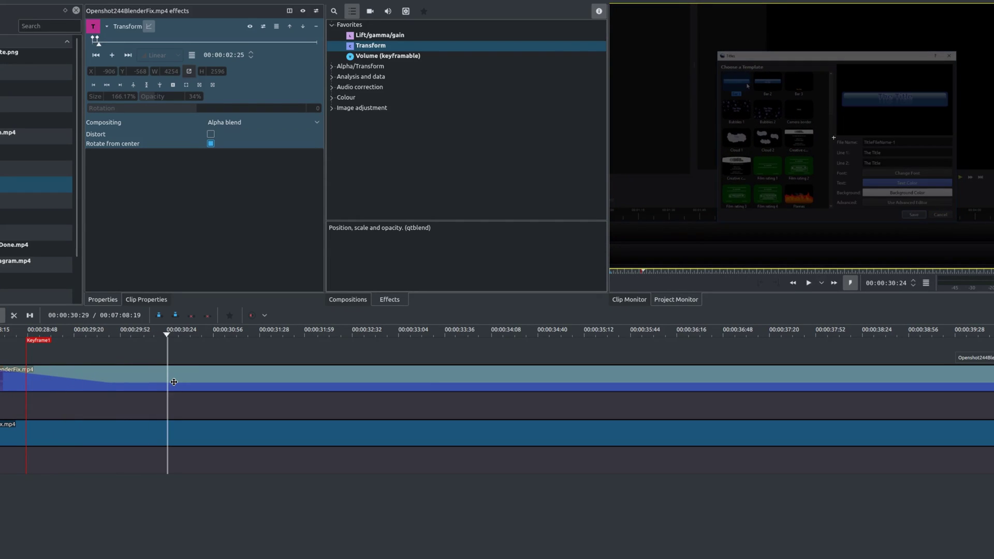
pyautogui.click(1, 332)
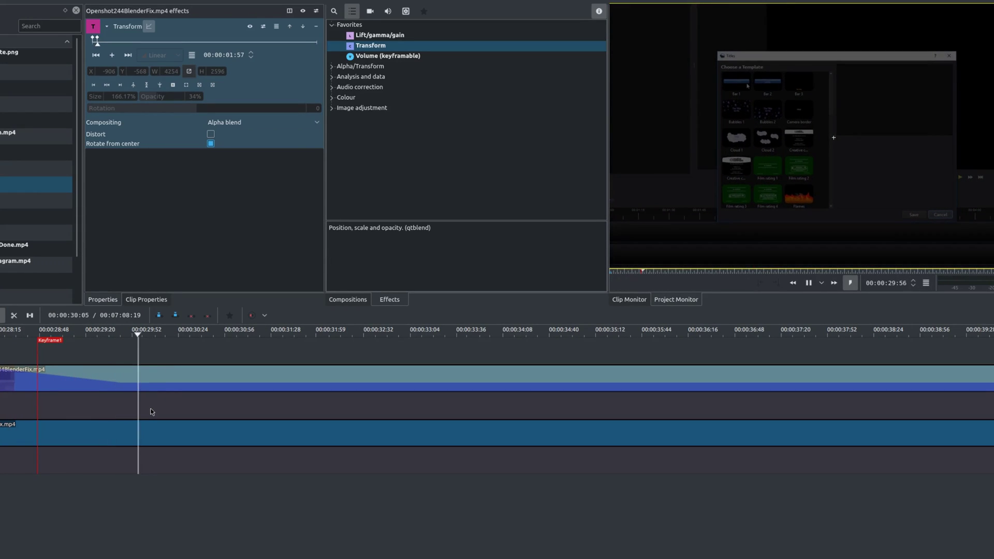
# Set the opacity at the clip's second keyframe (00:00:01:43) to 61%.
pyautogui.click(121, 390)
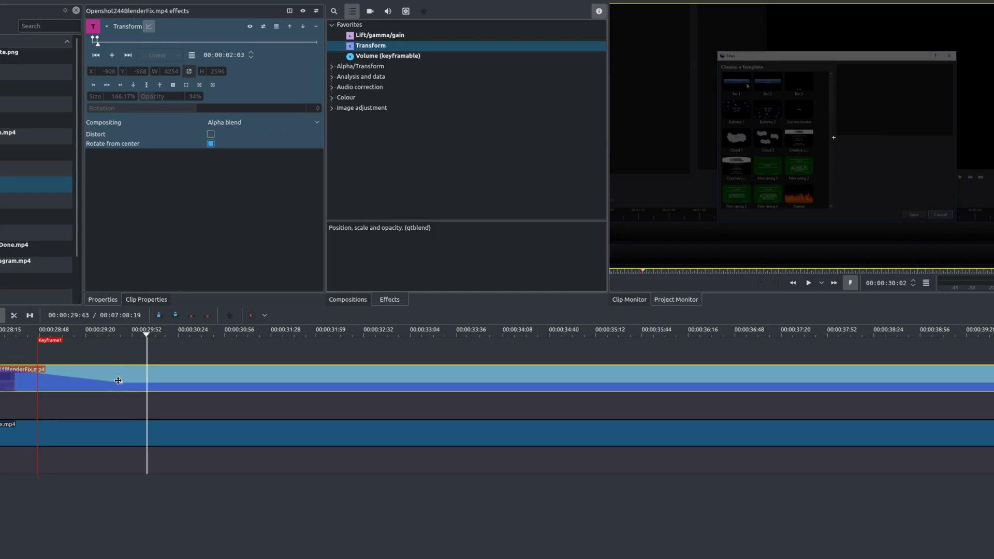
pyautogui.moveTo(119, 386); pyautogui.dragTo(116, 371)
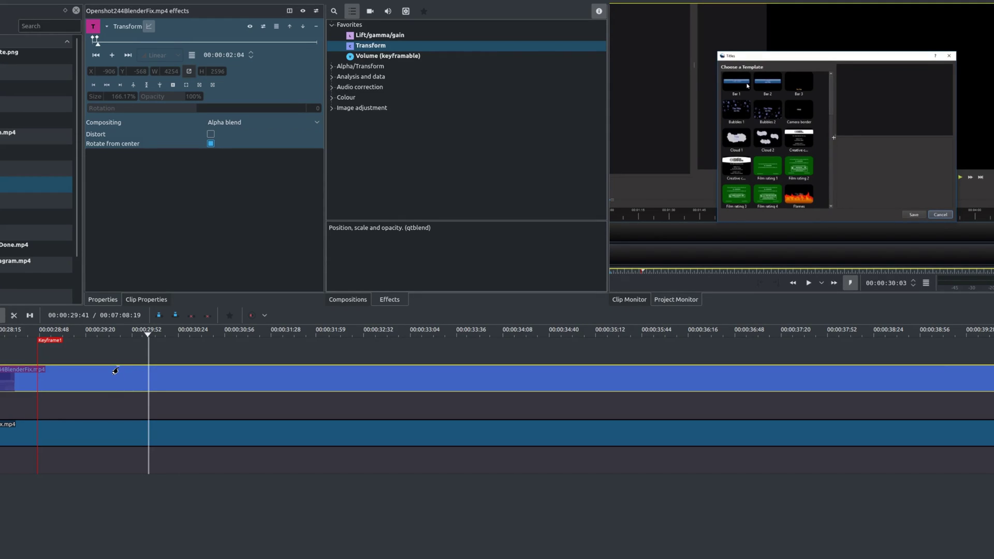
pyautogui.click(119, 370)
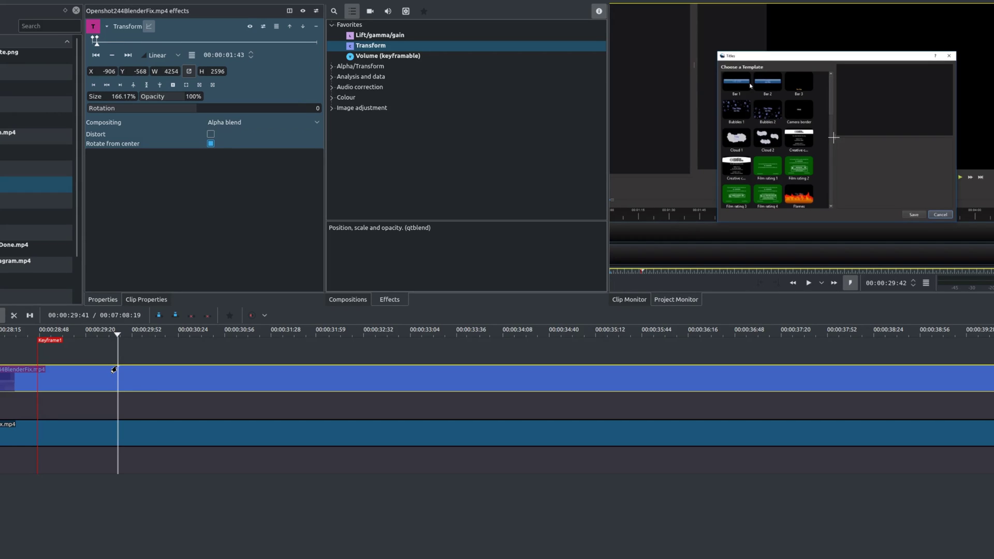
pyautogui.moveTo(114, 370); pyautogui.dragTo(114, 379)
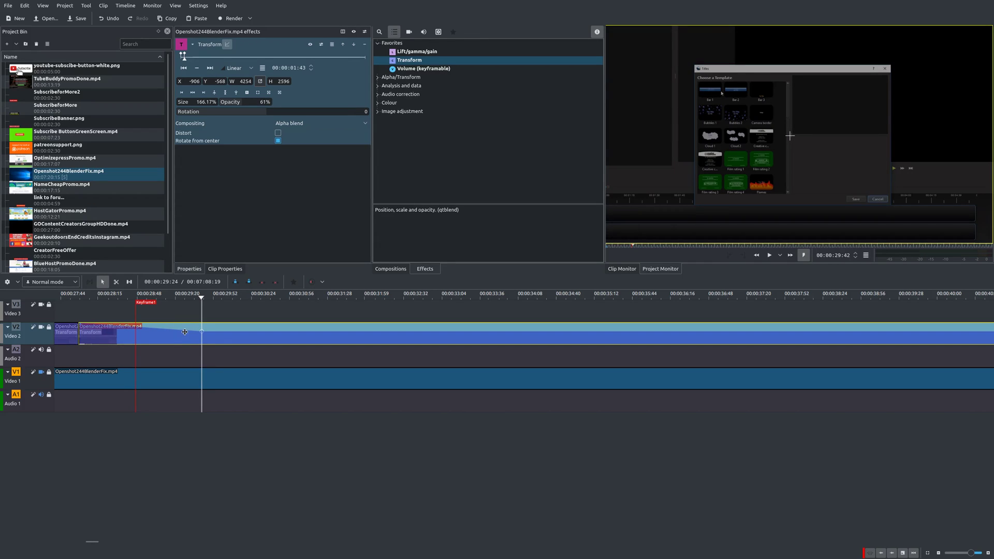
# Create a title clip with background shown and yellow Bebas Neue text 'IMPORTANT STEP'.
pyautogui.press('Right')
pyautogui.press('Right')
pyautogui.press('Right')
pyautogui.press('Right')
pyautogui.press('Right')
pyautogui.press('Right')
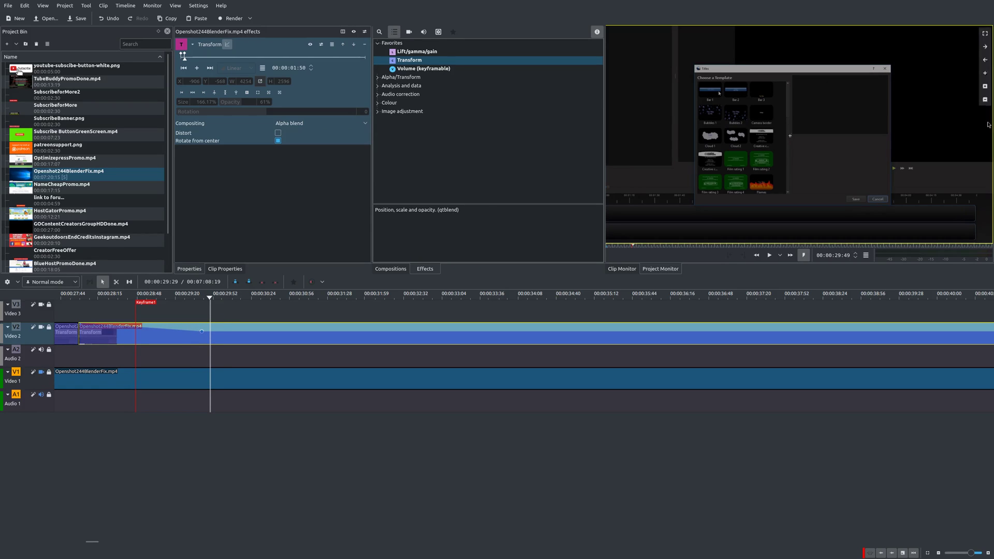
pyautogui.click(15, 46)
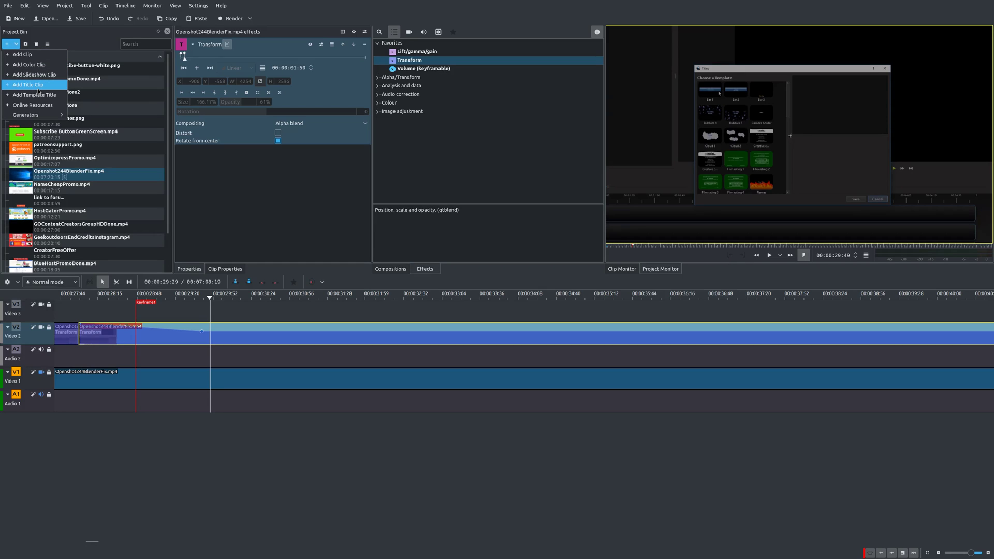
pyautogui.click(38, 86)
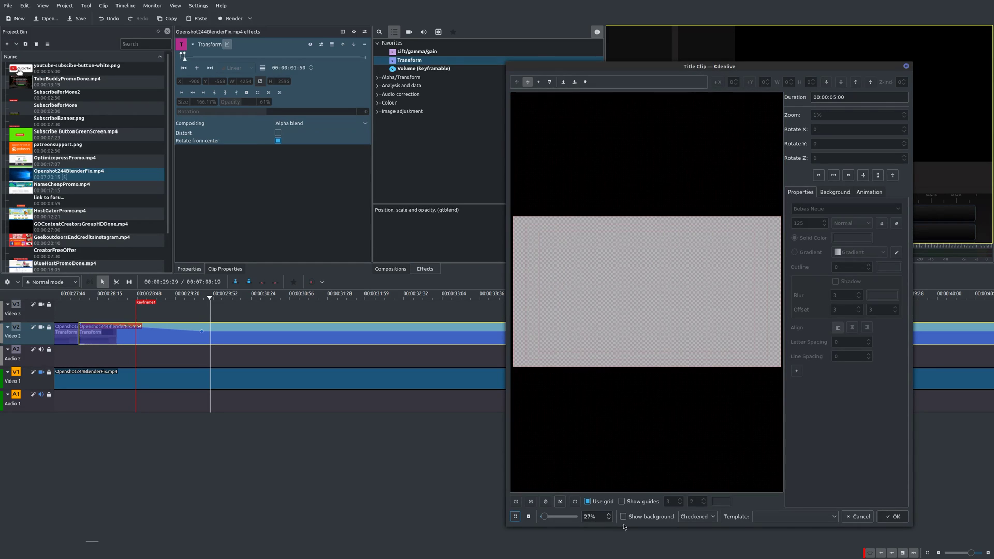
pyautogui.click(624, 517)
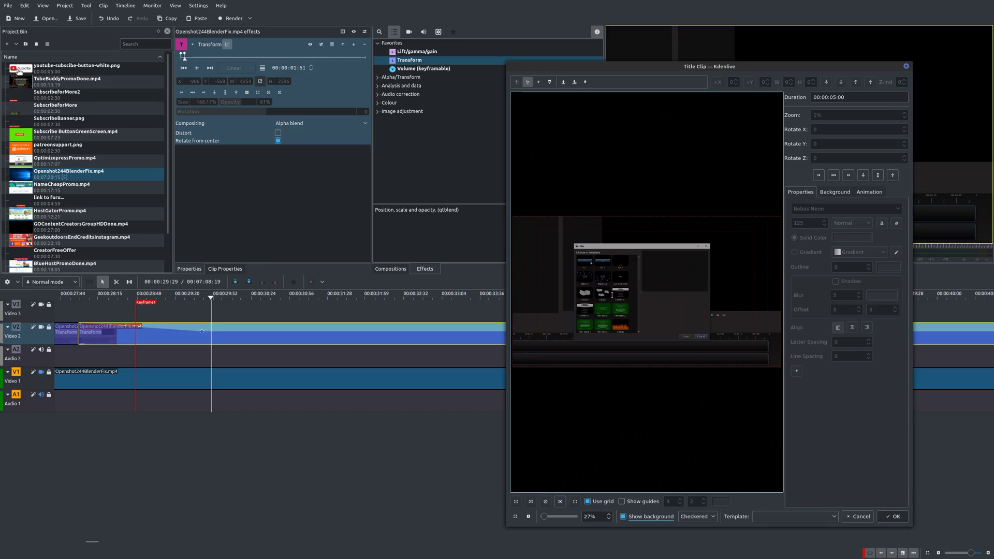
pyautogui.click(612, 294)
pyautogui.write('IMPO')
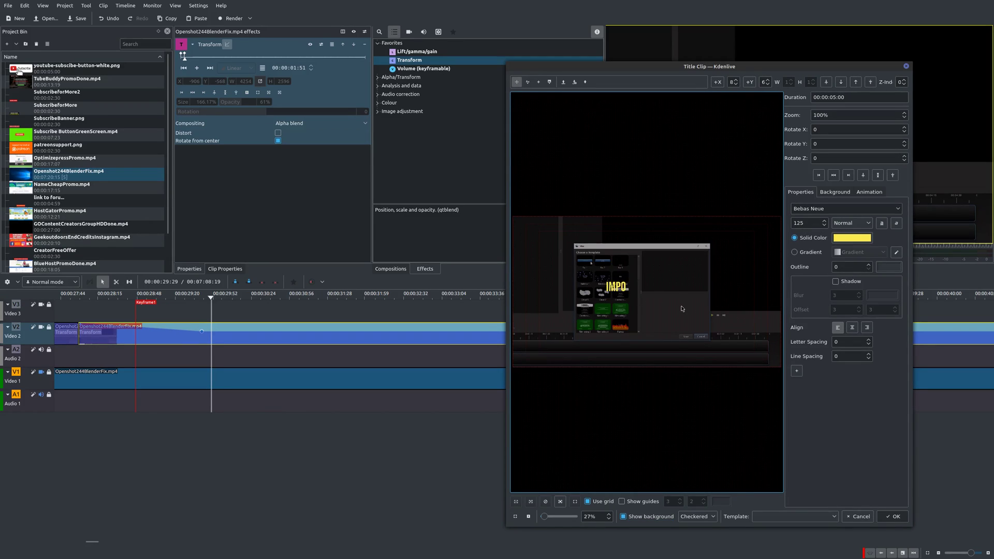
pyautogui.write('RTANT STEP')
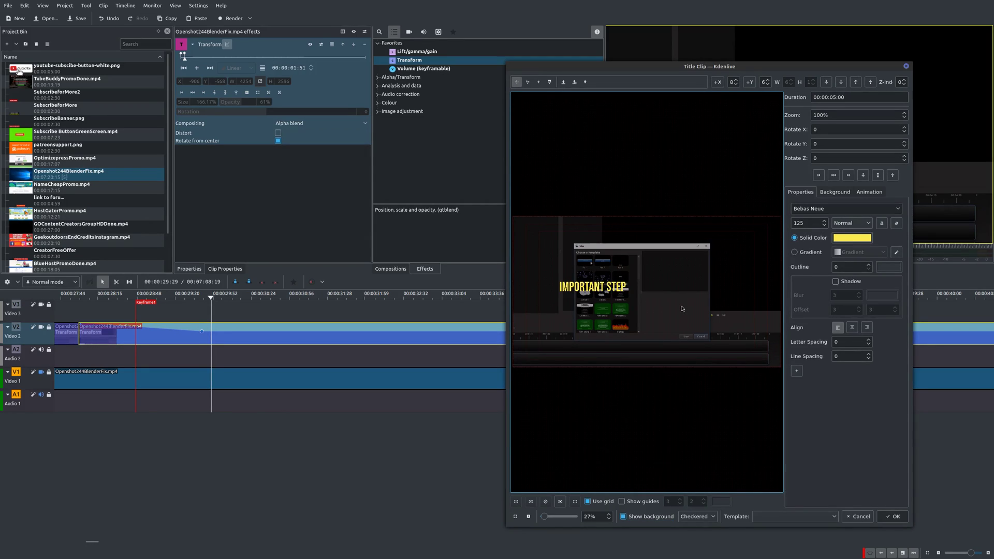
pyautogui.moveTo(604, 288); pyautogui.dragTo(640, 290)
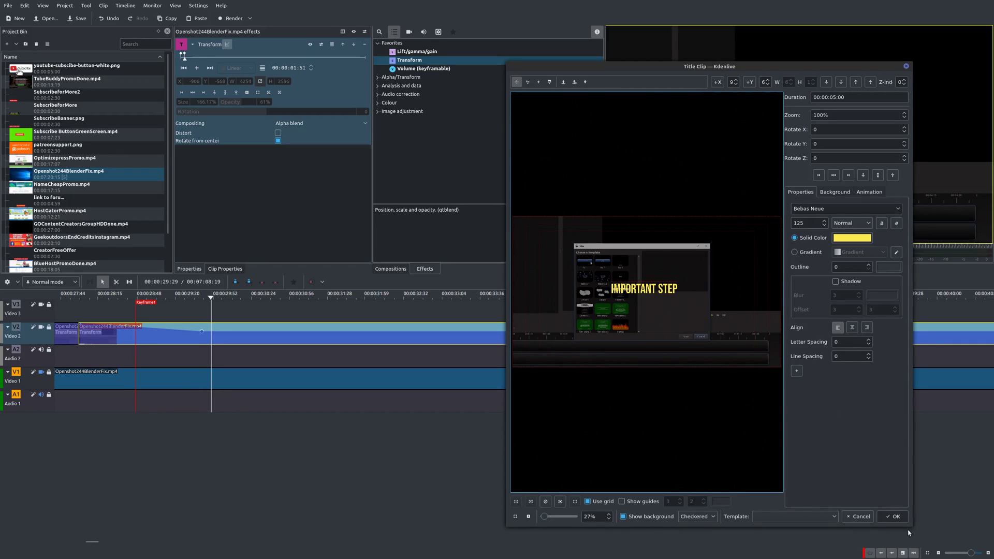
pyautogui.click(894, 516)
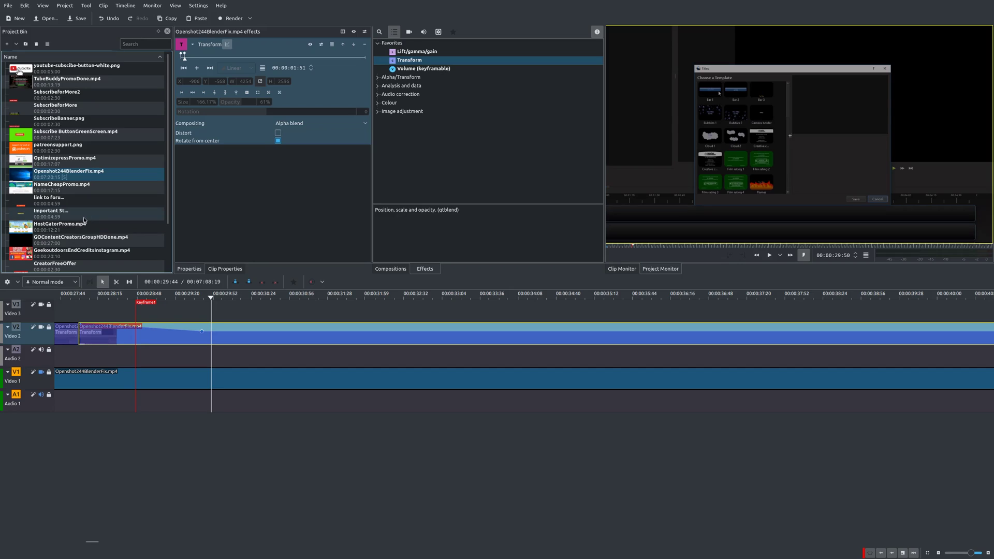
# Drop the IMPORTANT STEP title onto Video 3 at the playhead, spanning about 00:00:29–00:00:34, and preview it.
pyautogui.moveTo(91, 215); pyautogui.dragTo(212, 321)
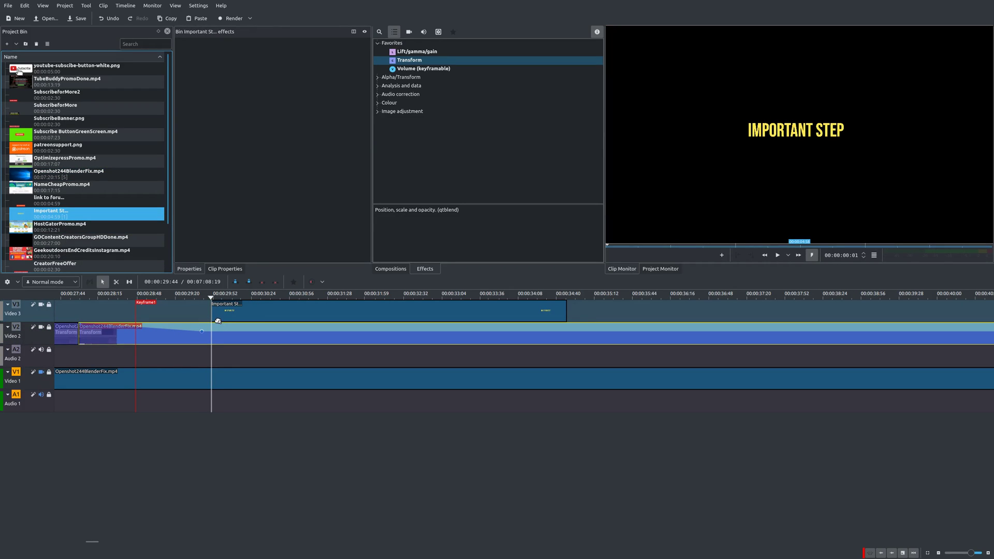
pyautogui.click(99, 319)
pyautogui.press('space')
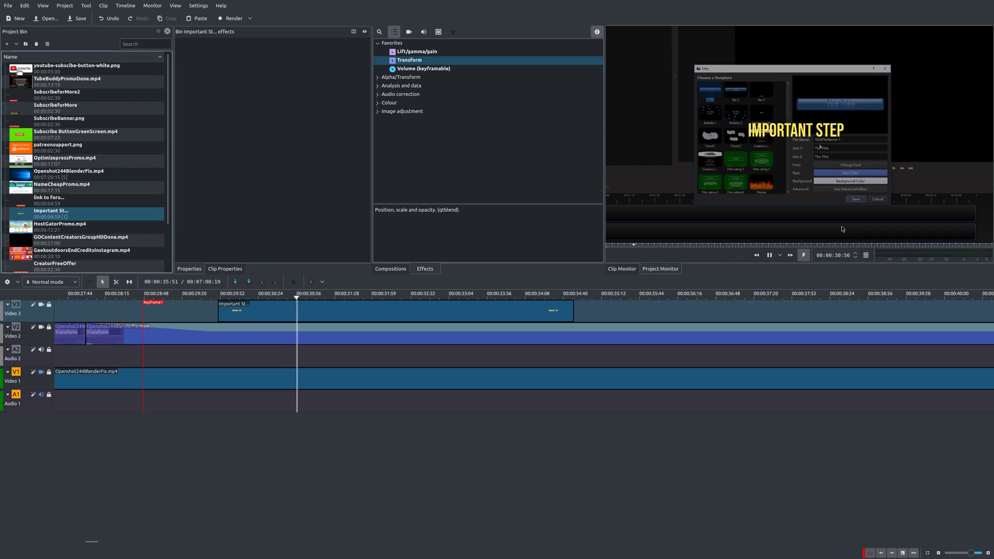
pyautogui.press('space')
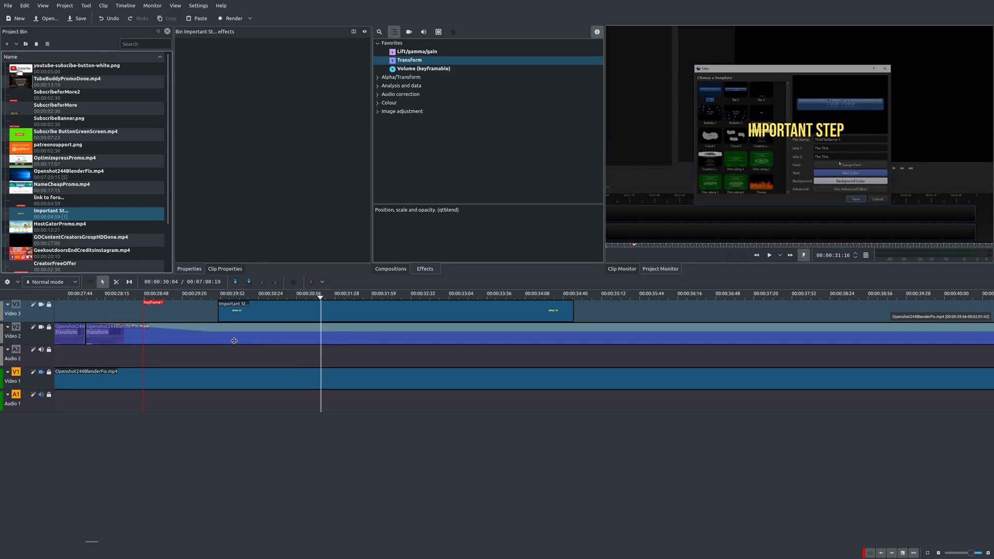
pyautogui.click(236, 343)
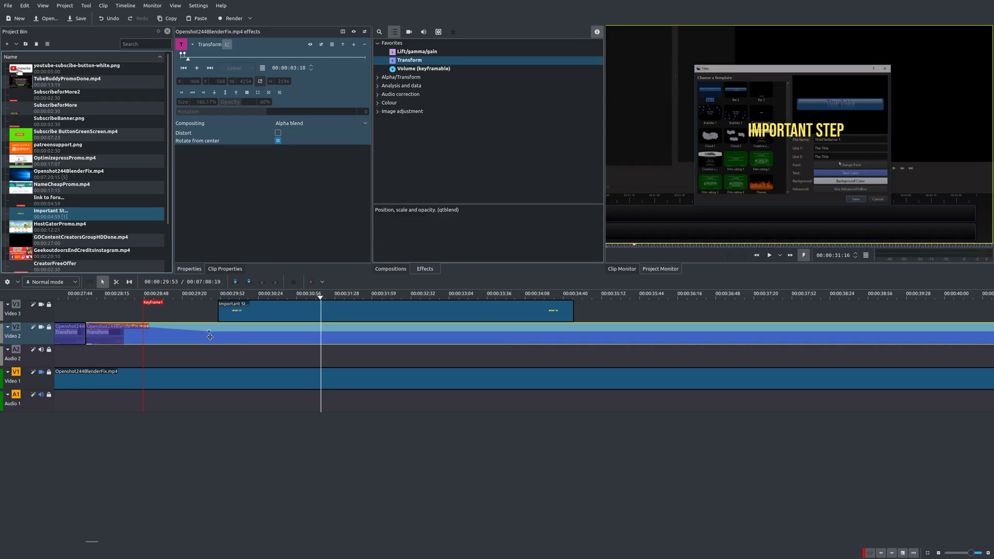
pyautogui.scroll(-2, 228, 339)
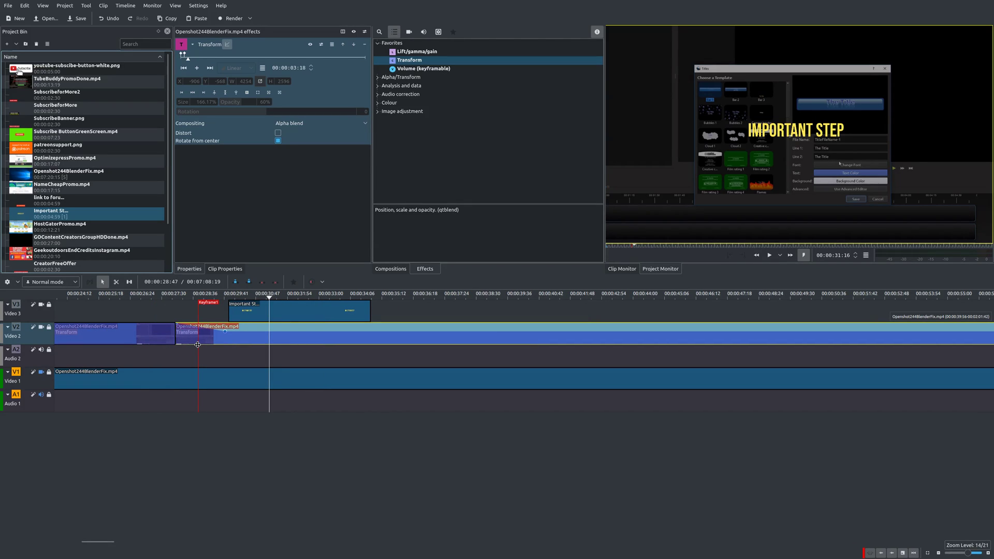